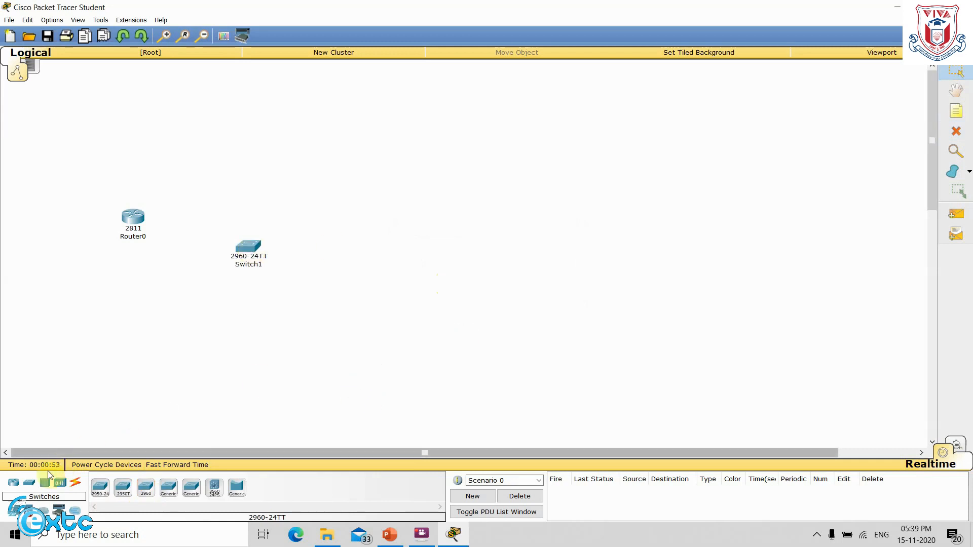
# Step: Place three 7960 IP phones in the workspace, spread out to the east of Switch1
pyautogui.click(14, 513)
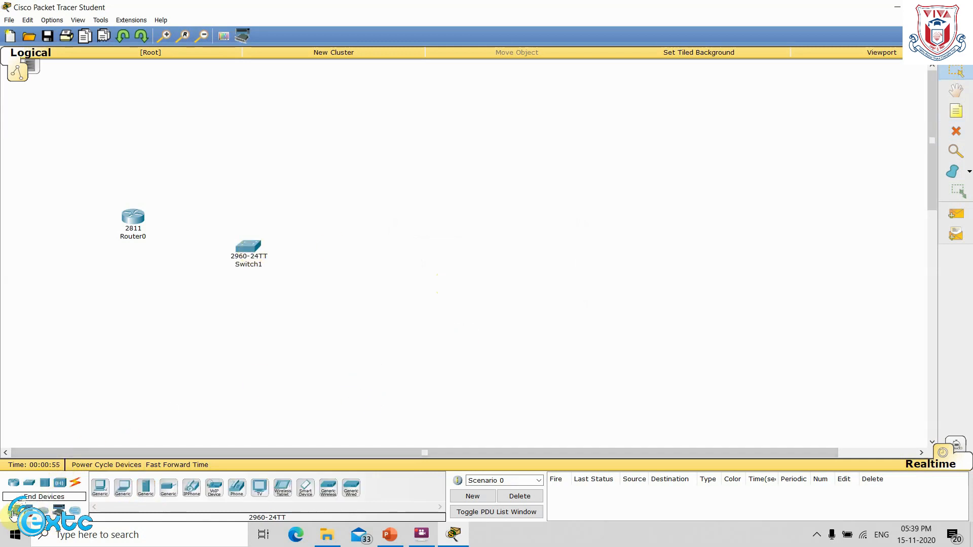
pyautogui.click(187, 491)
pyautogui.click(431, 116)
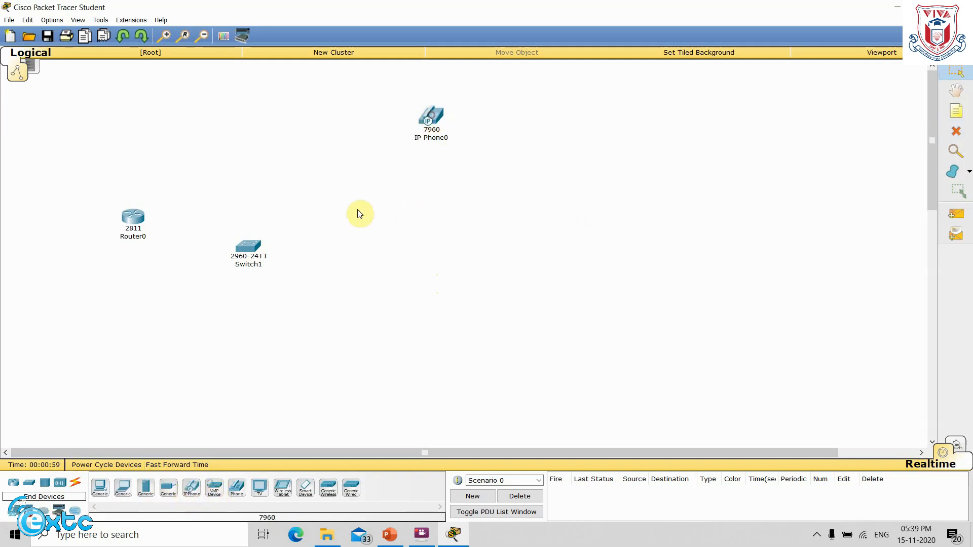
pyautogui.click(191, 491)
pyautogui.click(573, 175)
pyautogui.click(191, 491)
pyautogui.click(509, 317)
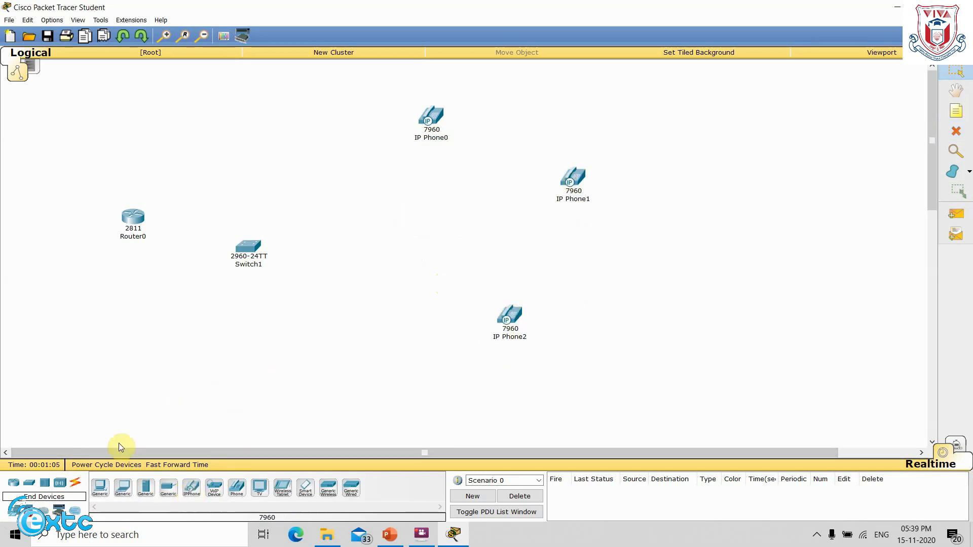
# Step: Connect Router0 to Switch1 with an automatically chosen connection type
pyautogui.click(75, 483)
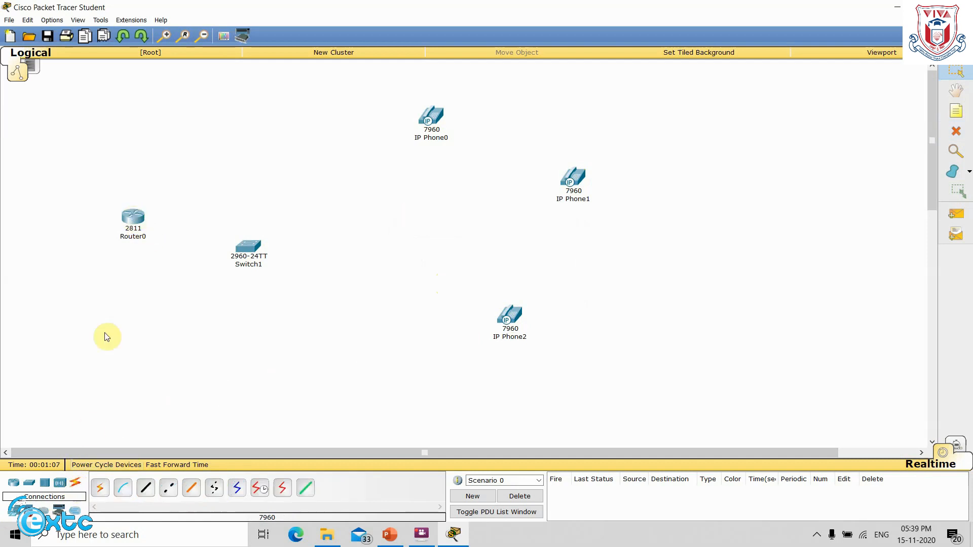
pyautogui.click(100, 487)
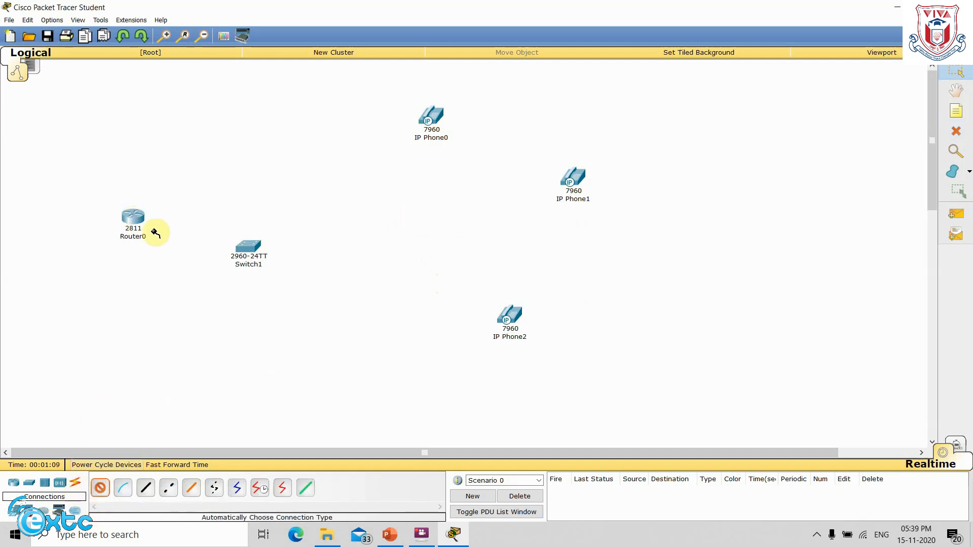
pyautogui.click(132, 217)
pyautogui.click(252, 247)
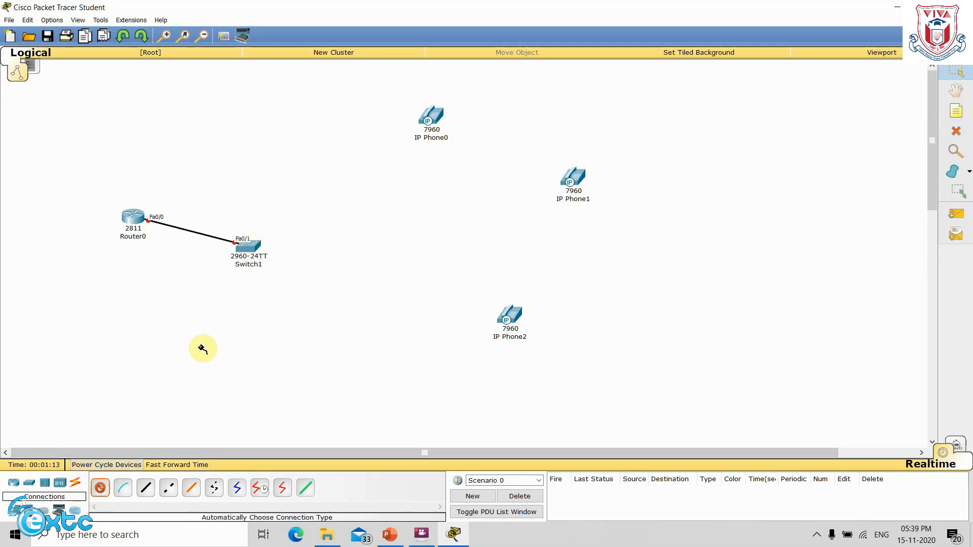
# Step: Connect Switch1 to IP Phone0, IP Phone1 and IP Phone2 with automatically chosen connection types
pyautogui.click(254, 246)
pyautogui.click(439, 117)
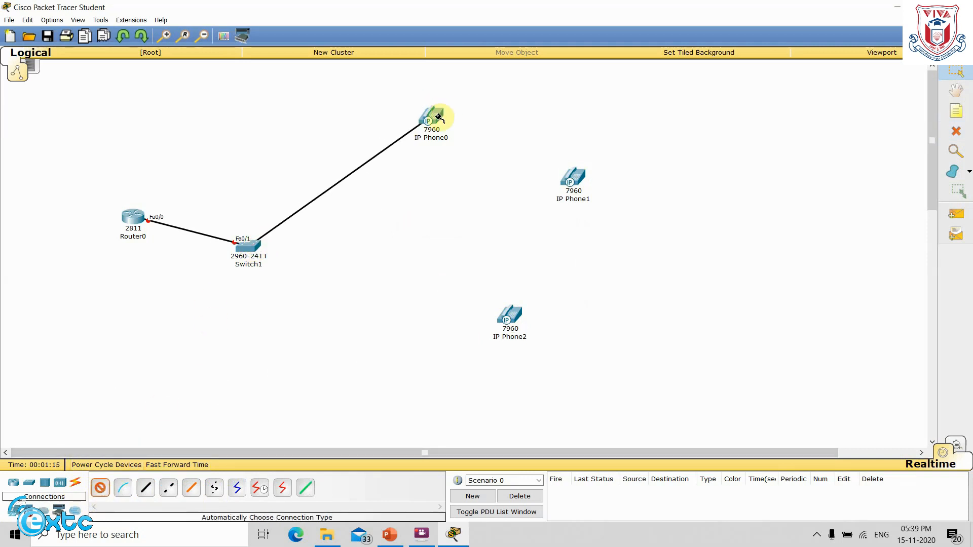
pyautogui.click(99, 492)
pyautogui.click(254, 250)
pyautogui.click(573, 180)
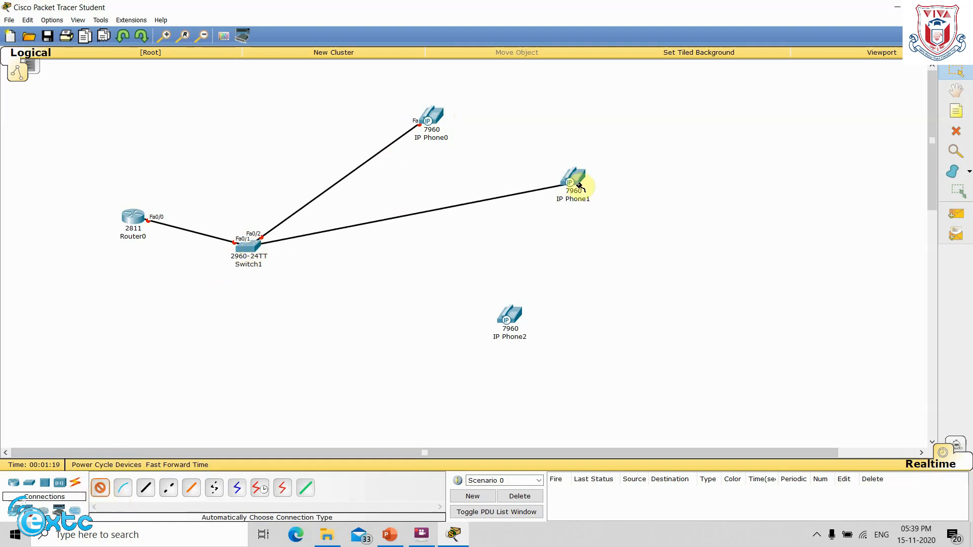
pyautogui.click(99, 488)
pyautogui.click(246, 248)
pyautogui.click(507, 310)
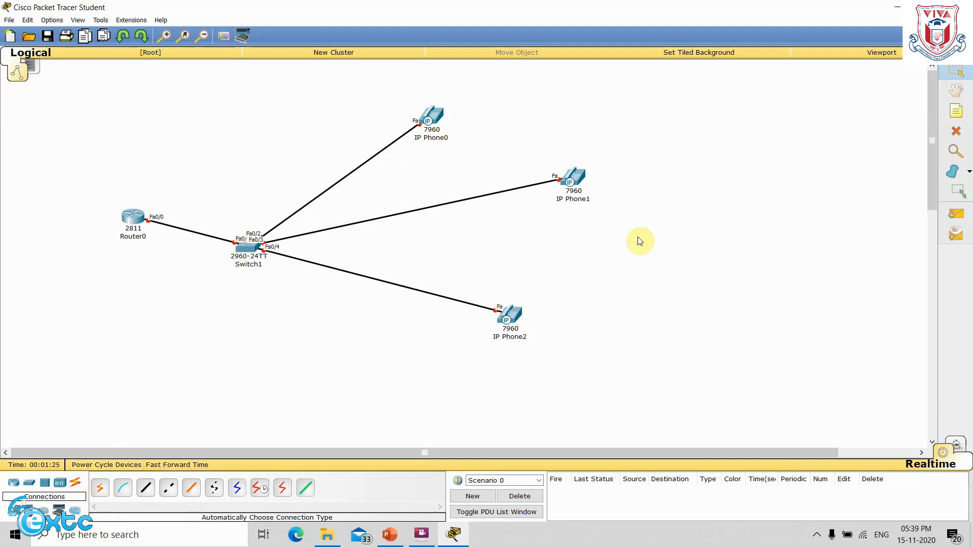
# Step: Power IP Phone0, IP Phone1 and IP Phone2 by plugging the Cisco VoIP power adapter into each phone
pyautogui.click(437, 117)
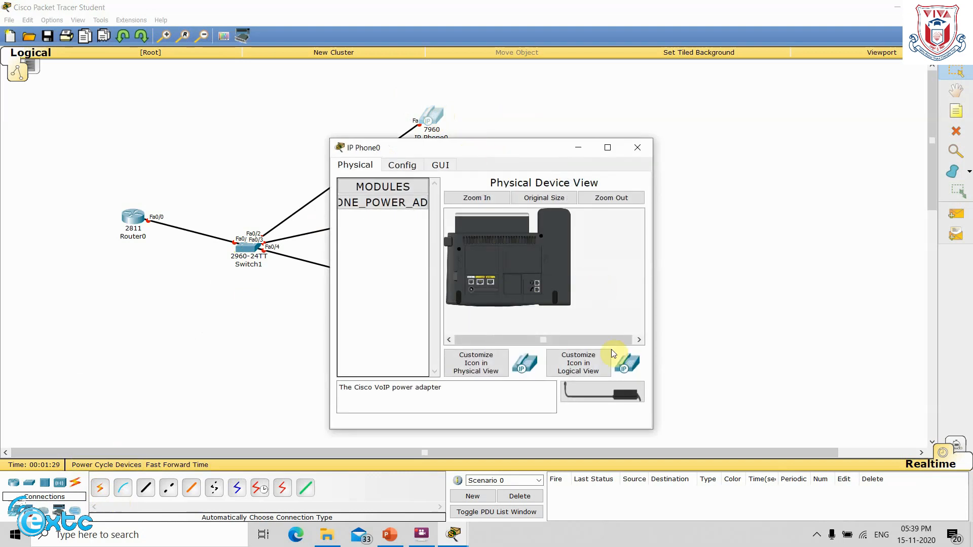
pyautogui.moveTo(624, 395); pyautogui.dragTo(472, 290)
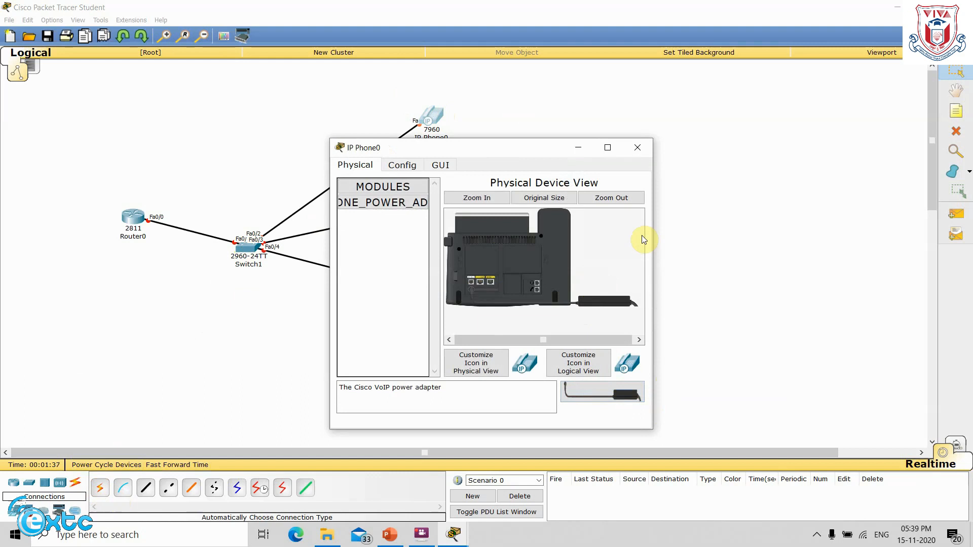
pyautogui.click(637, 148)
pyautogui.click(583, 184)
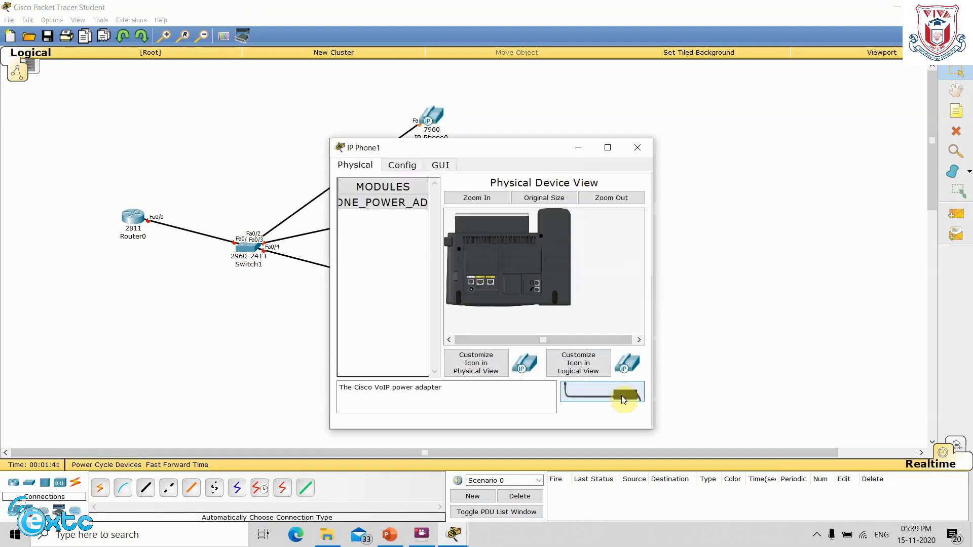
pyautogui.moveTo(622, 396); pyautogui.dragTo(471, 290)
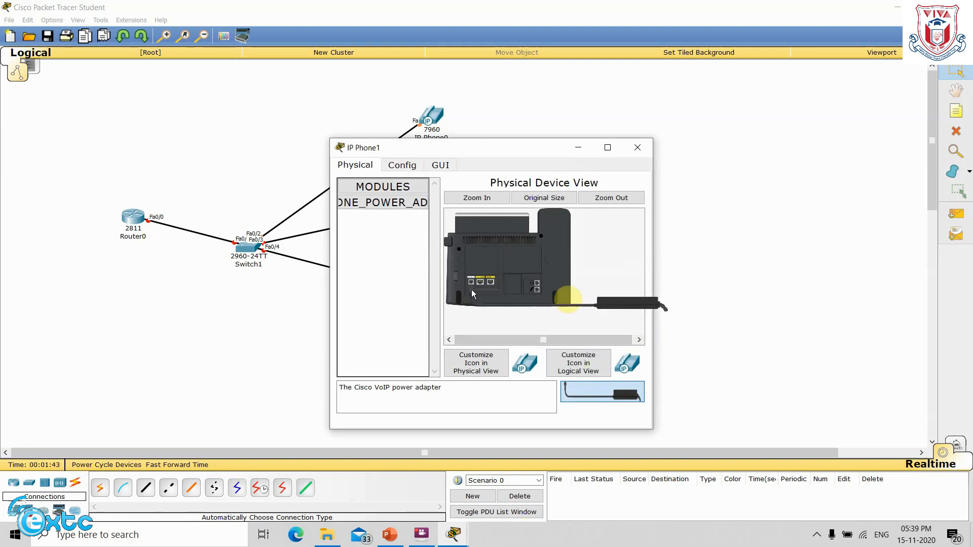
pyautogui.click(637, 147)
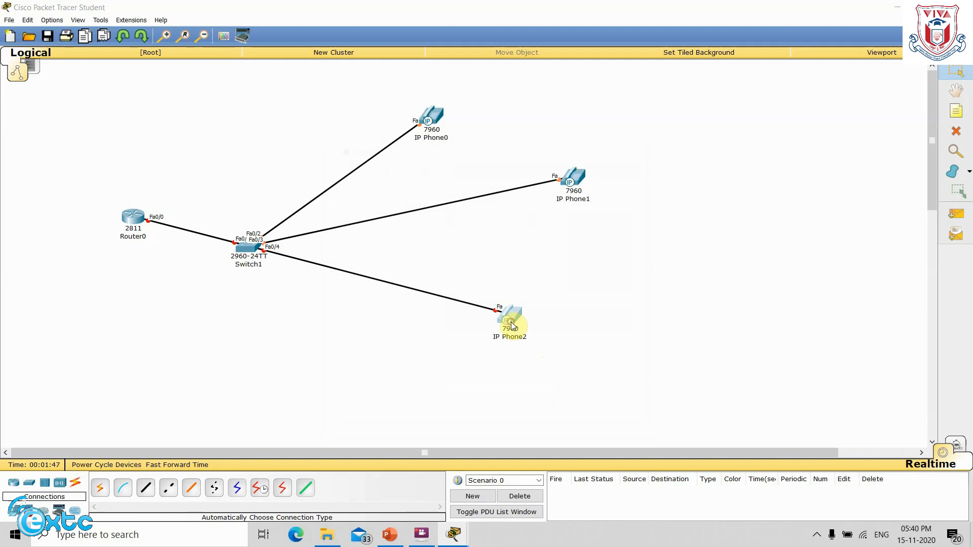
pyautogui.click(511, 322)
pyautogui.moveTo(627, 394); pyautogui.dragTo(472, 290)
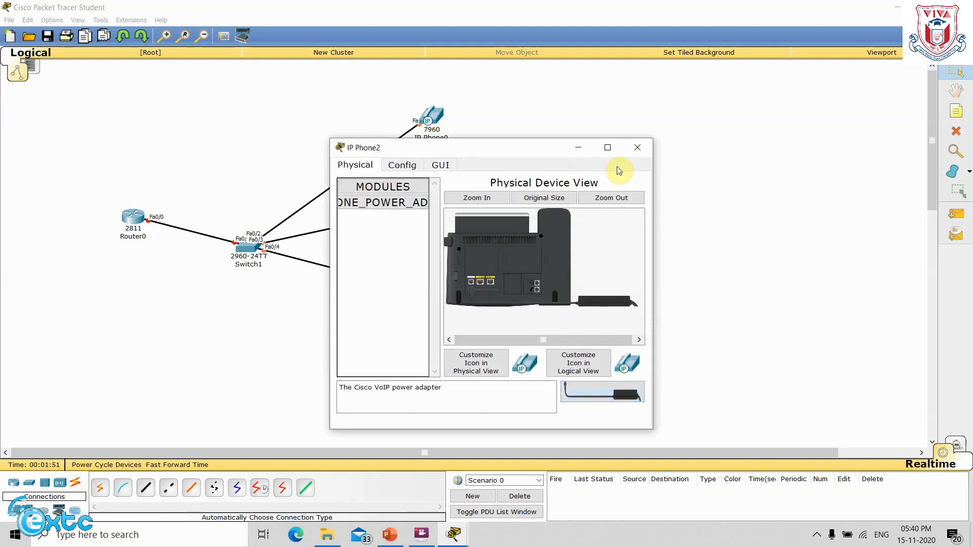
pyautogui.click(635, 150)
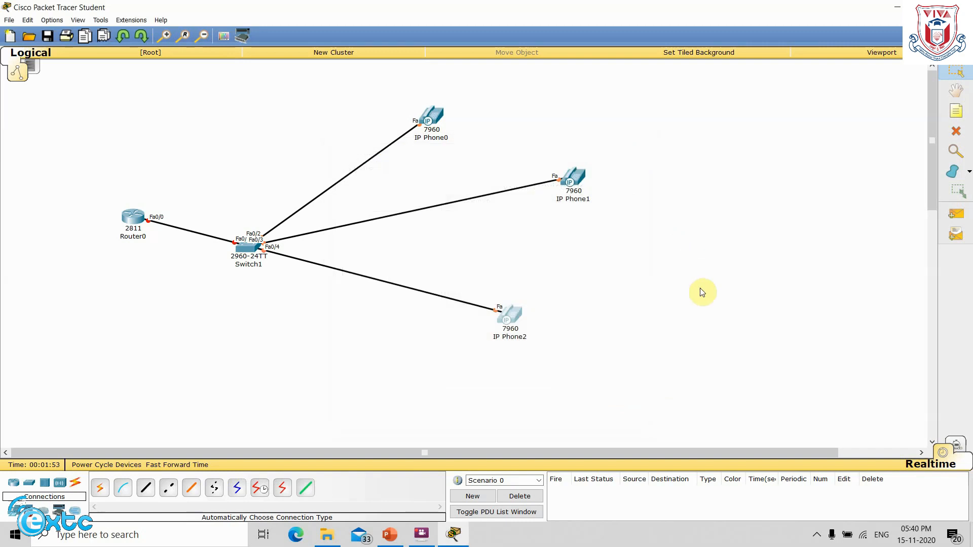
# Step: Inspect Router0's command line interface in an enlarged window and Switch1's physical device view
pyautogui.click(136, 216)
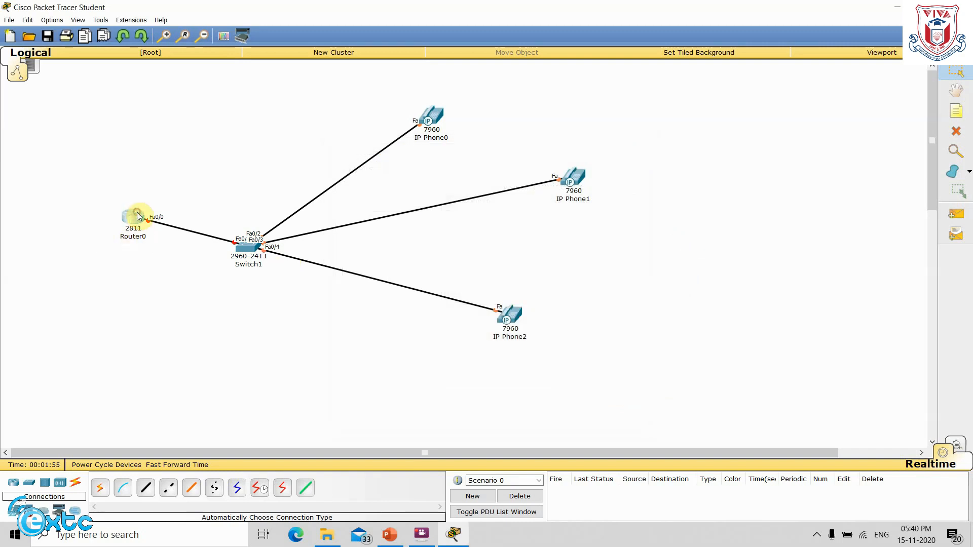
pyautogui.click(438, 166)
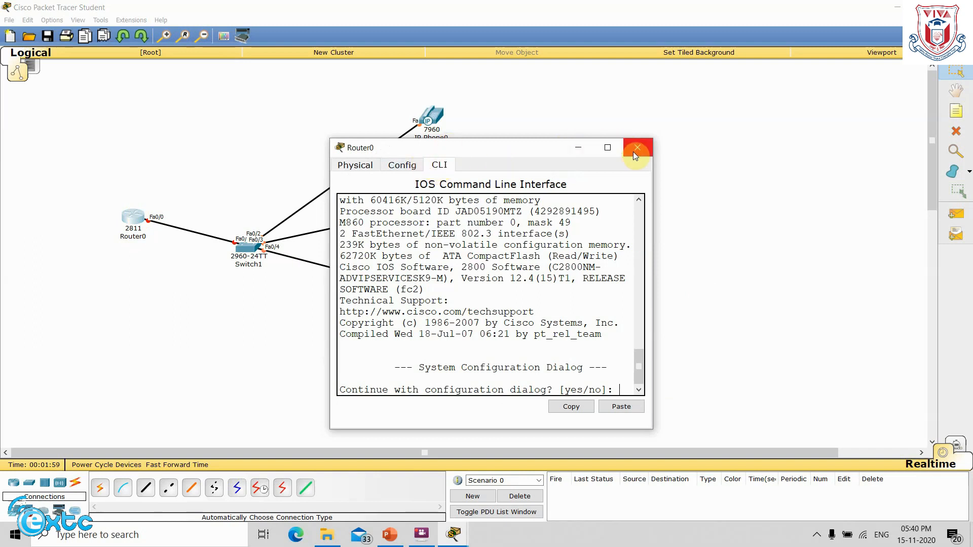
pyautogui.click(609, 147)
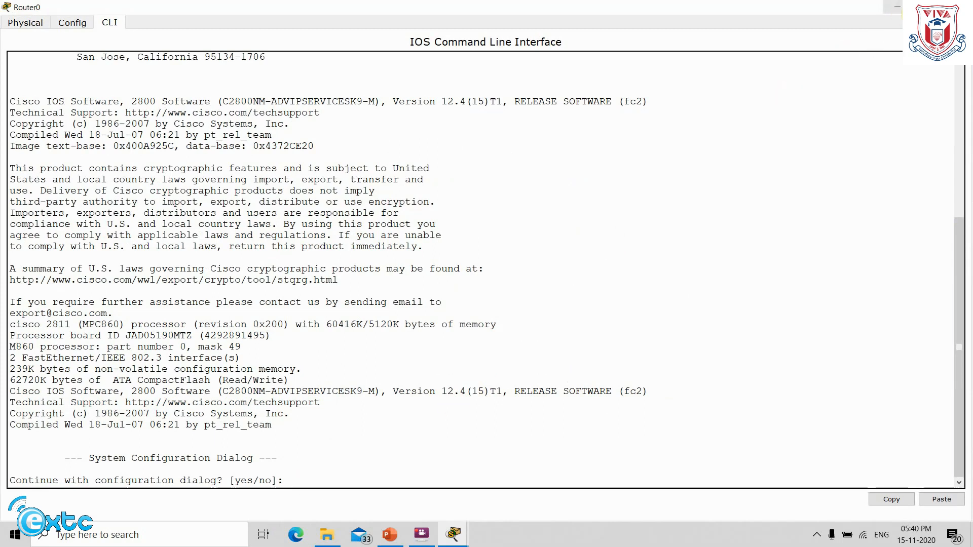
pyautogui.click(928, 7)
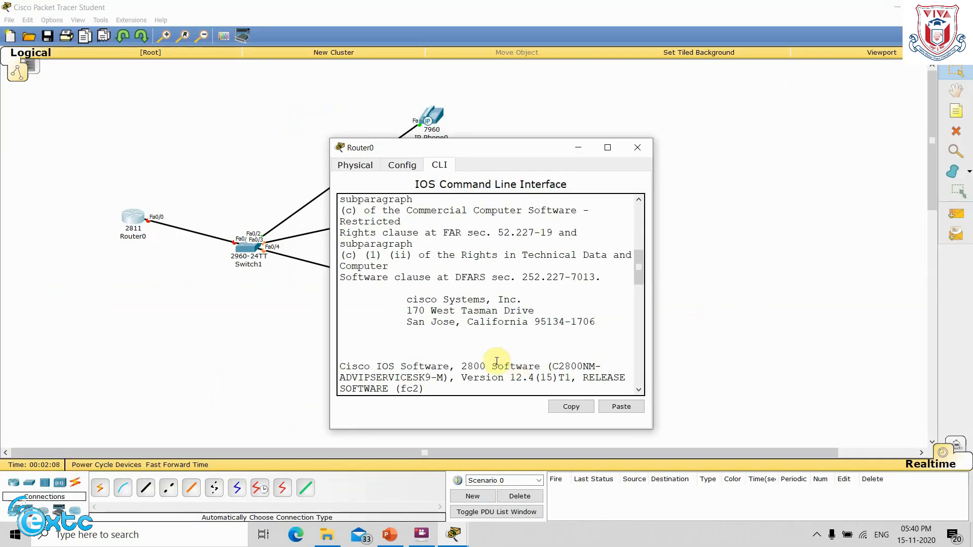
pyautogui.scroll(2, 638, 285)
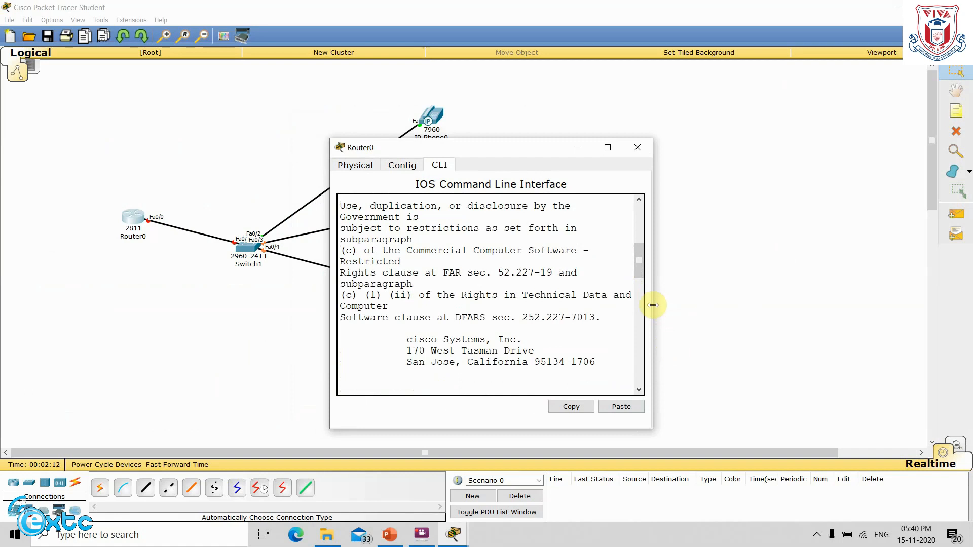
pyautogui.moveTo(653, 305); pyautogui.dragTo(769, 316)
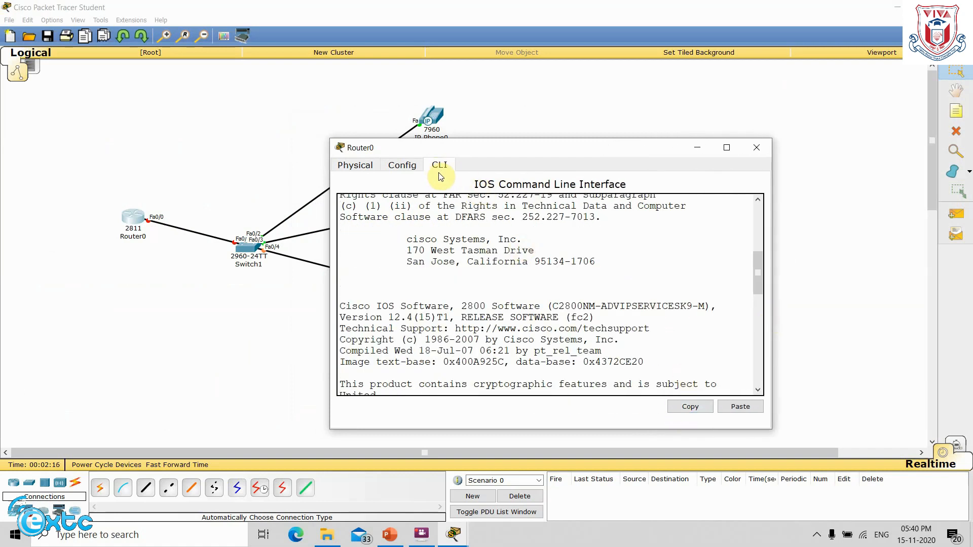
pyautogui.click(245, 256)
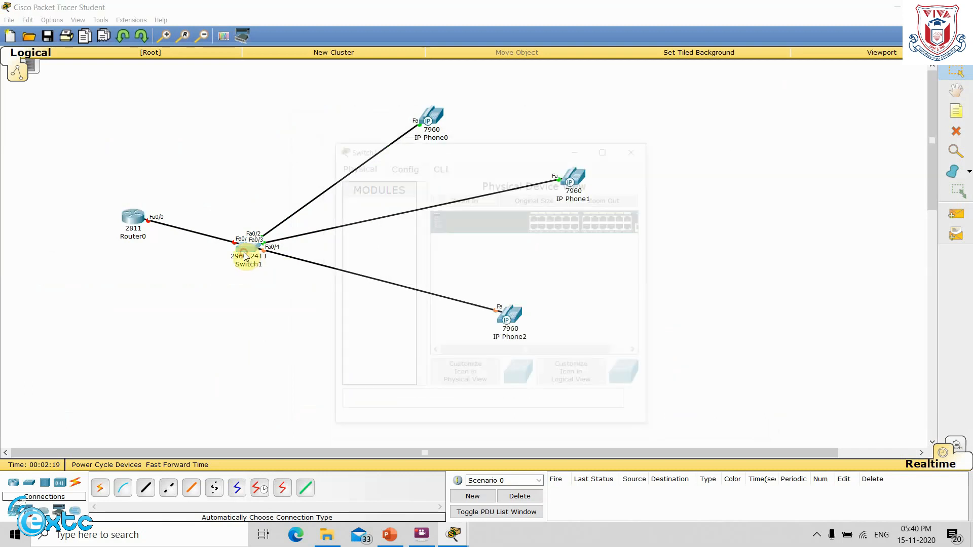
pyautogui.click(641, 149)
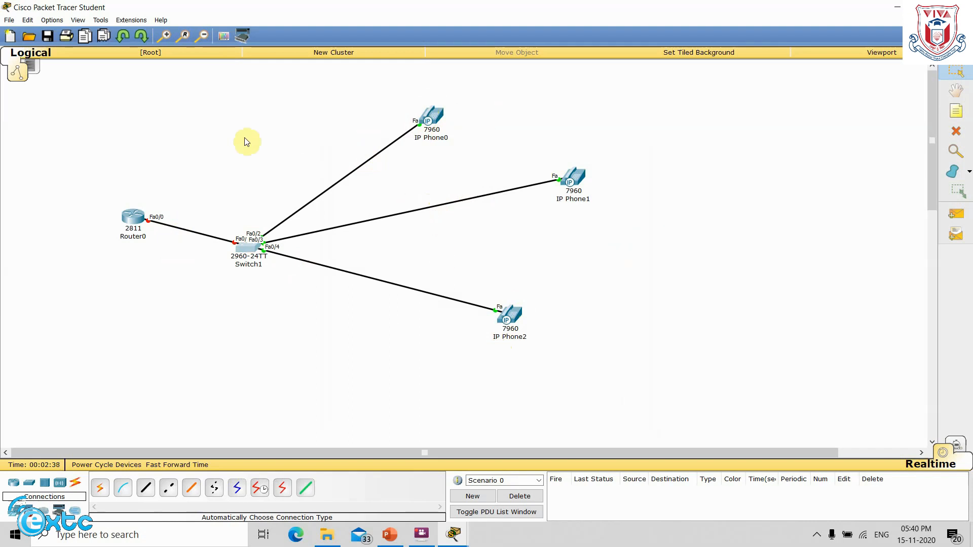
pyautogui.click(27, 40)
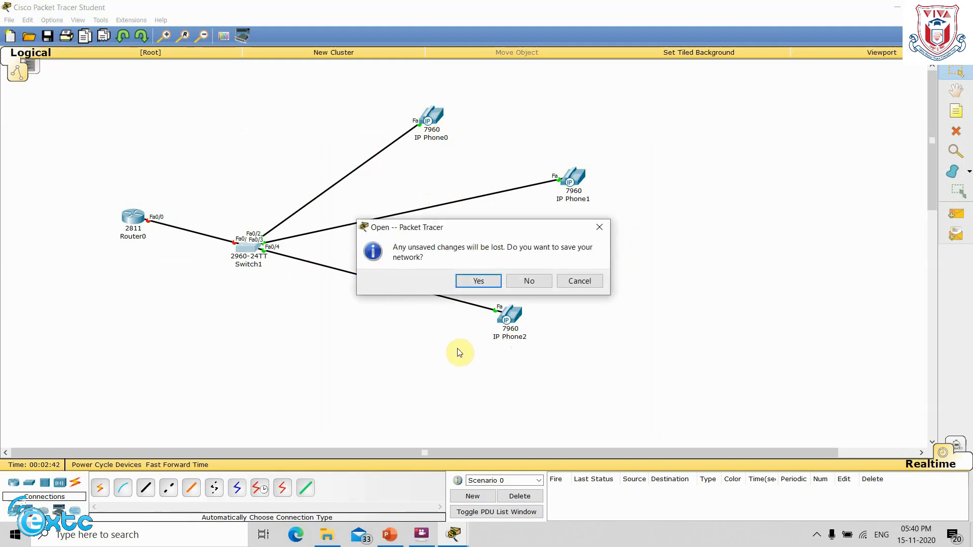
pyautogui.click(530, 281)
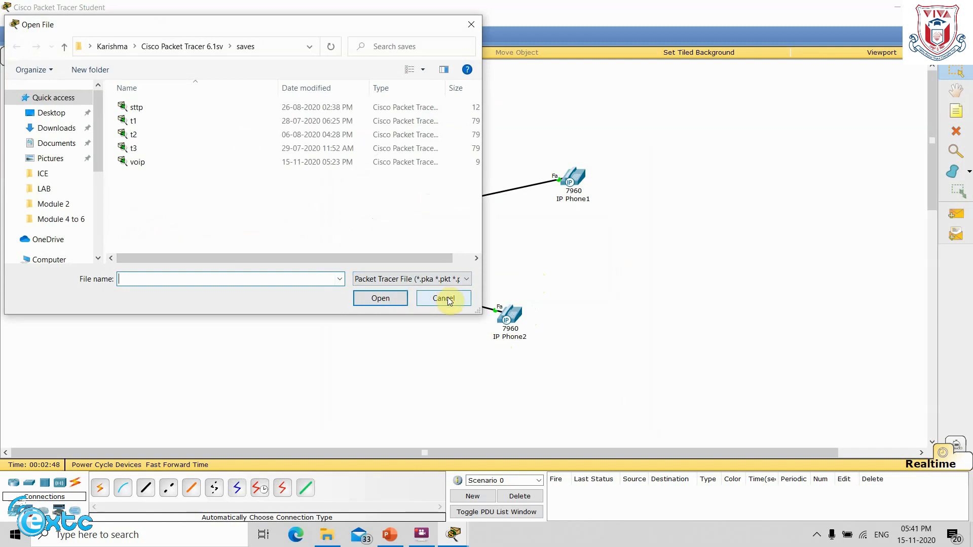
pyautogui.click(449, 299)
# Step: Check the display of IP Phone0 in its graphical phone view, then close the device window
pyautogui.click(430, 119)
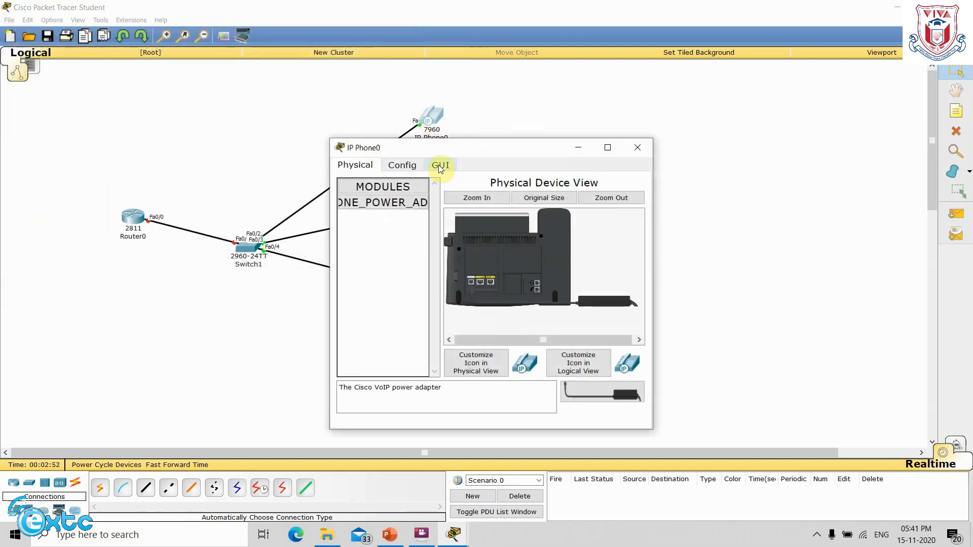
pyautogui.click(440, 165)
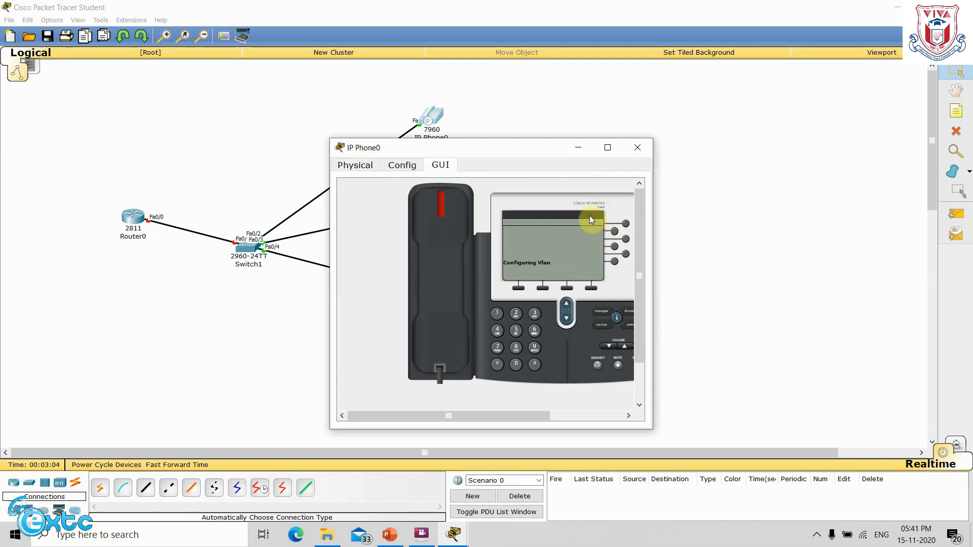
pyautogui.click(646, 147)
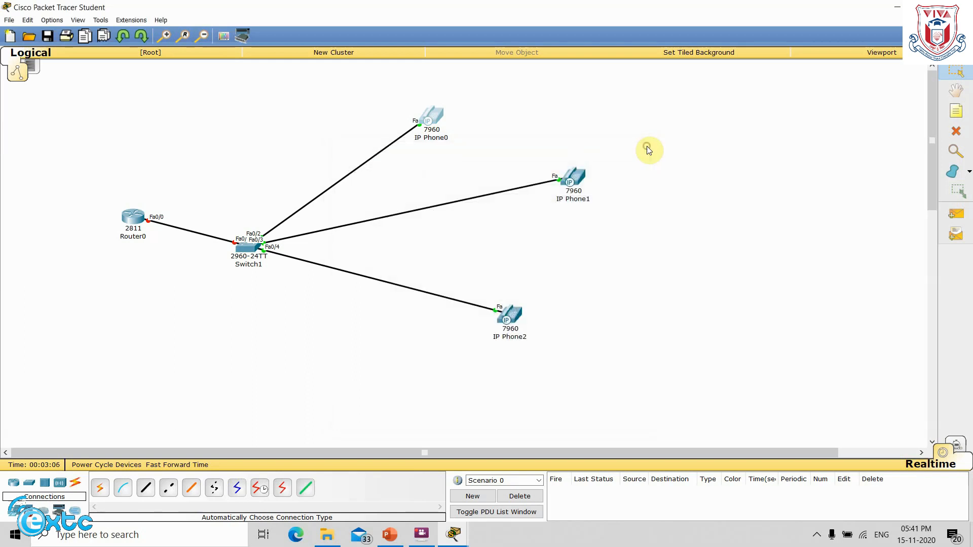
pyautogui.click(26, 38)
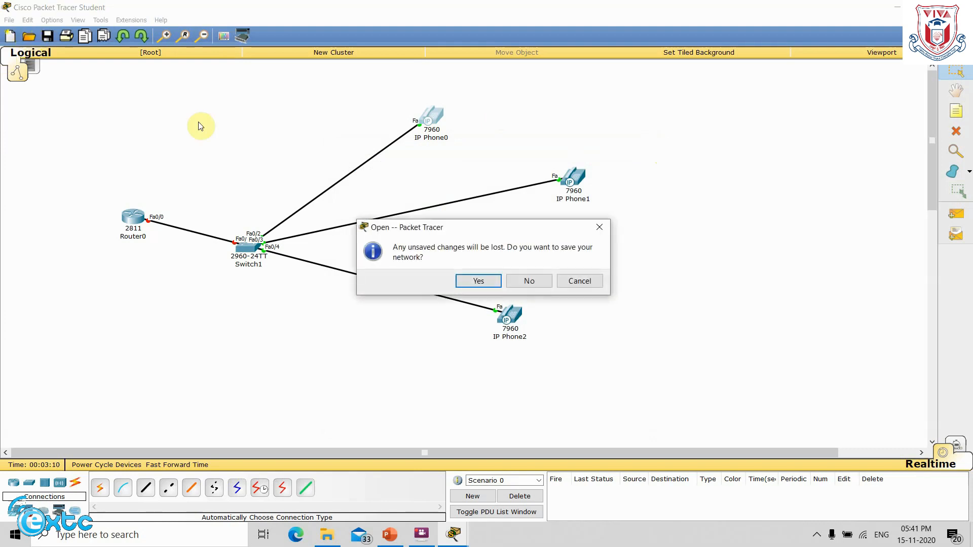
pyautogui.click(530, 281)
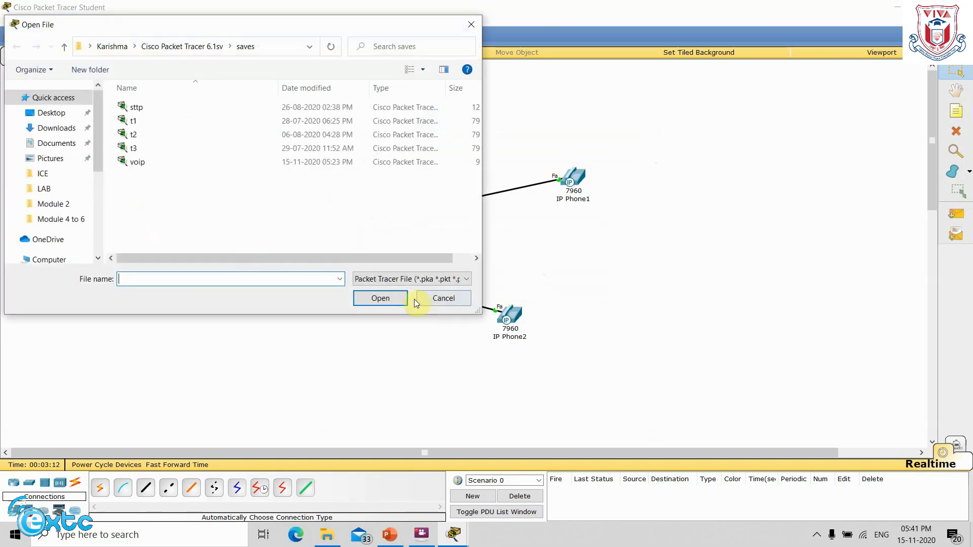
pyautogui.click(455, 300)
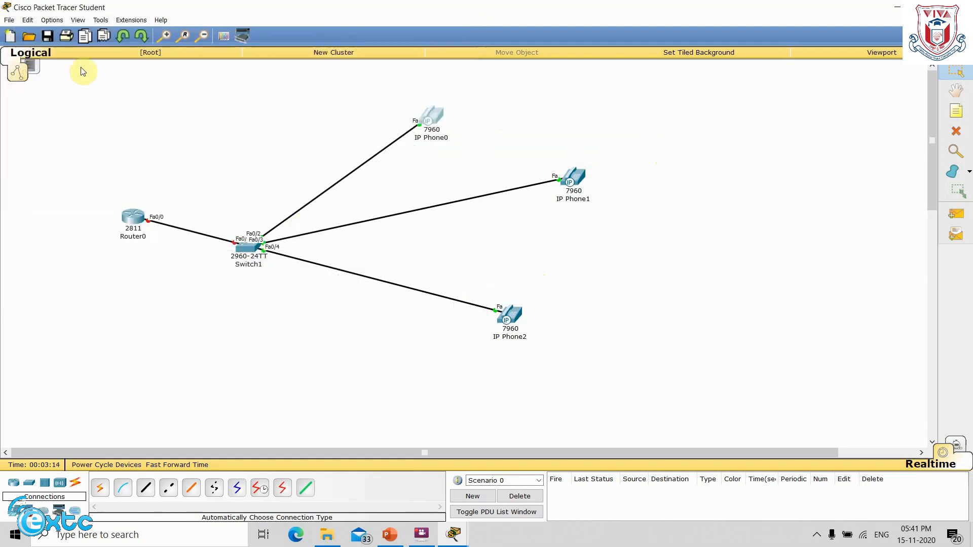
# Step: Open the saved voip network file from the saves folder without saving the current network
pyautogui.click(29, 37)
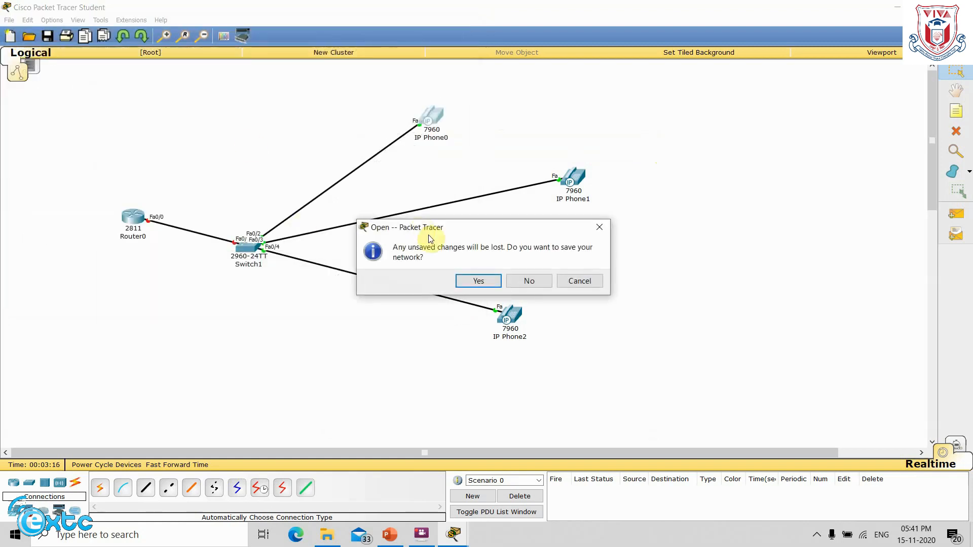
pyautogui.click(528, 281)
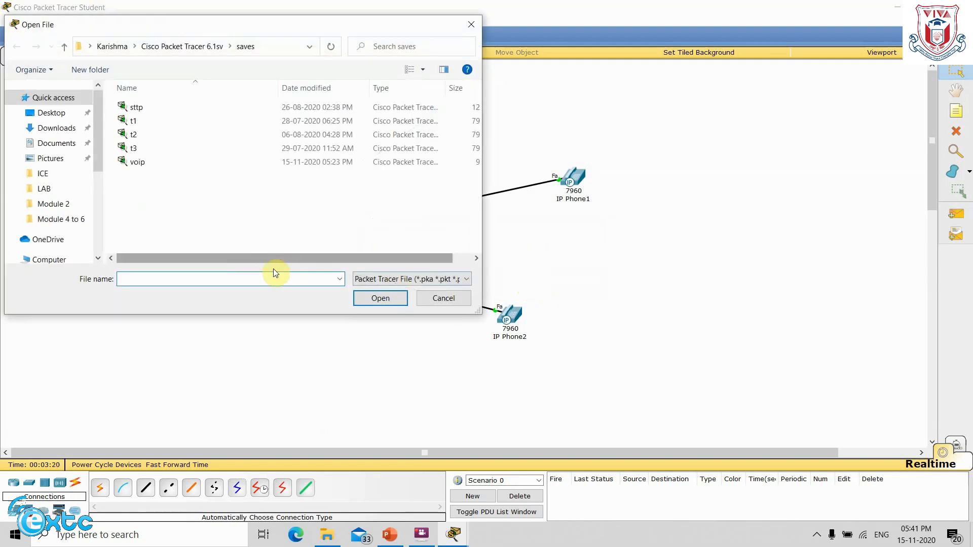
pyautogui.click(136, 162)
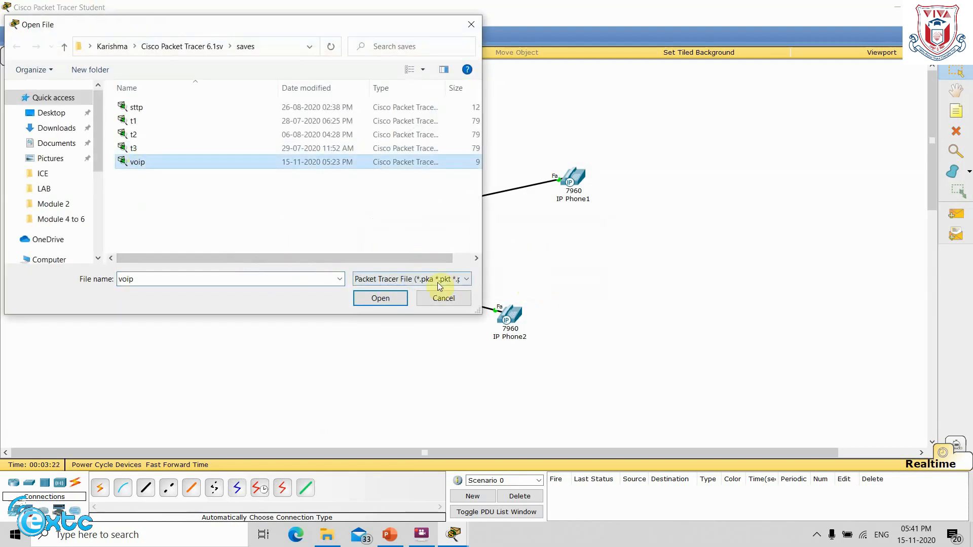
pyautogui.click(380, 298)
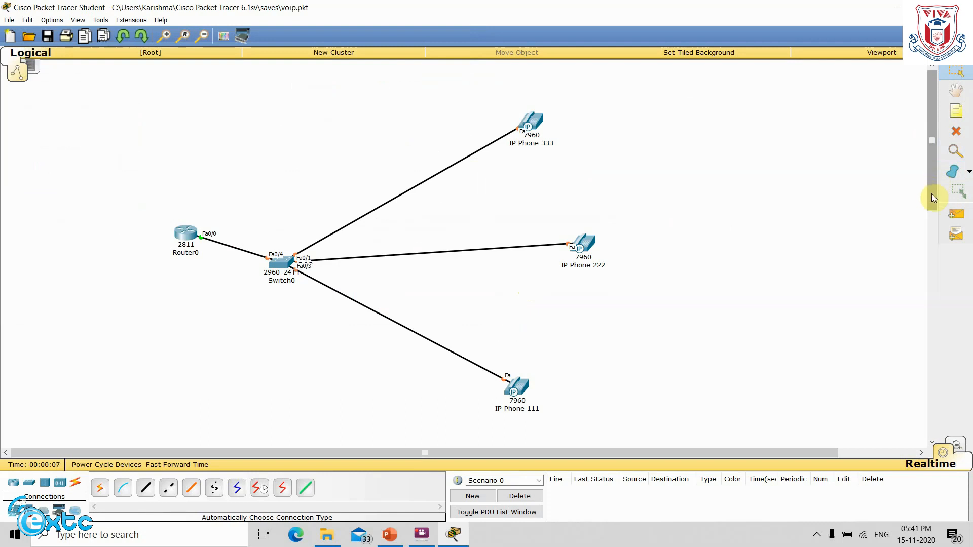
# Step: Show IP Phone 333 in its graphical phone view and place the window clear of the topology
pyautogui.click(532, 125)
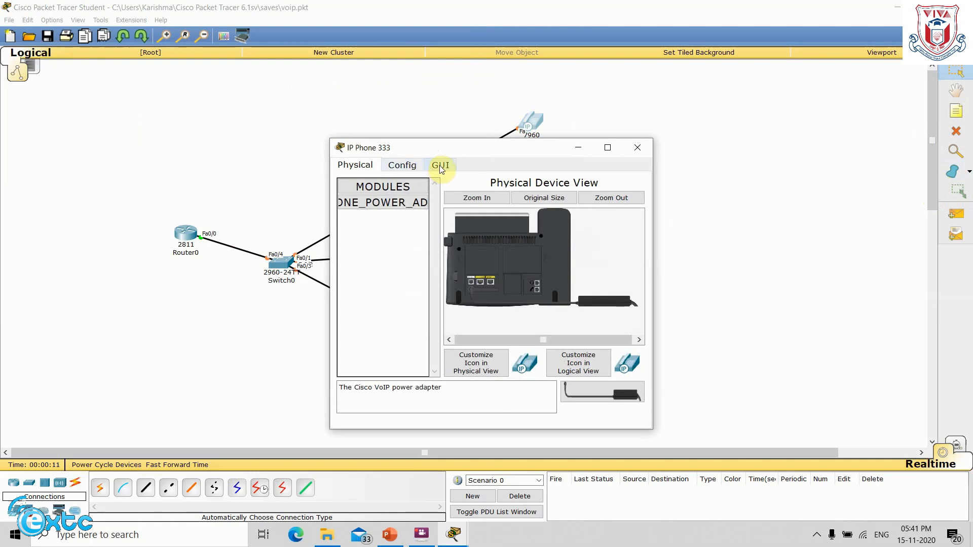
pyautogui.click(440, 166)
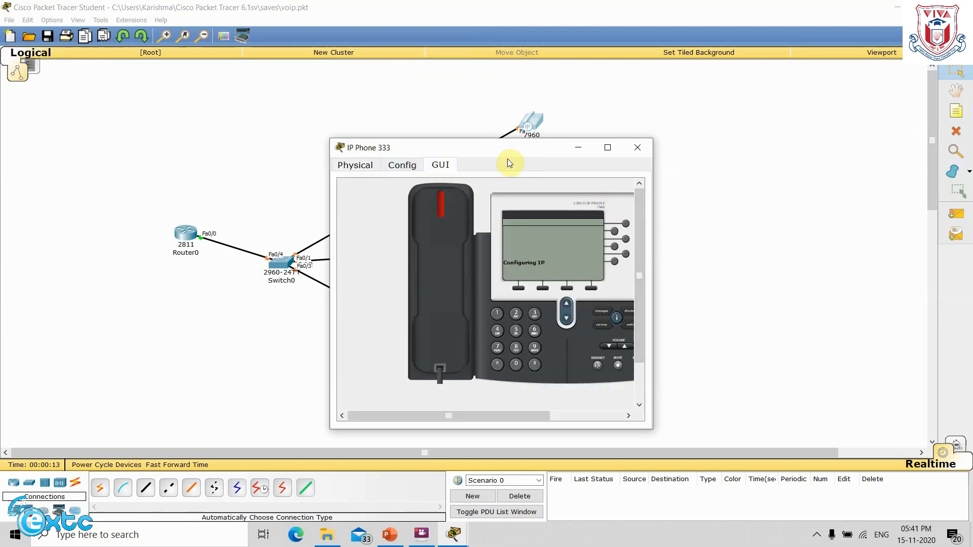
pyautogui.moveTo(498, 153); pyautogui.dragTo(768, 89)
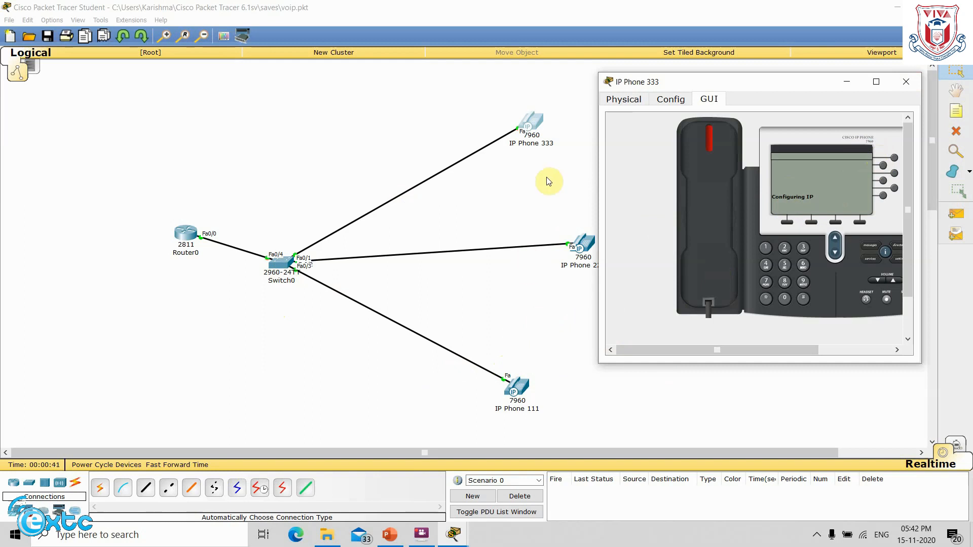
pyautogui.click(905, 82)
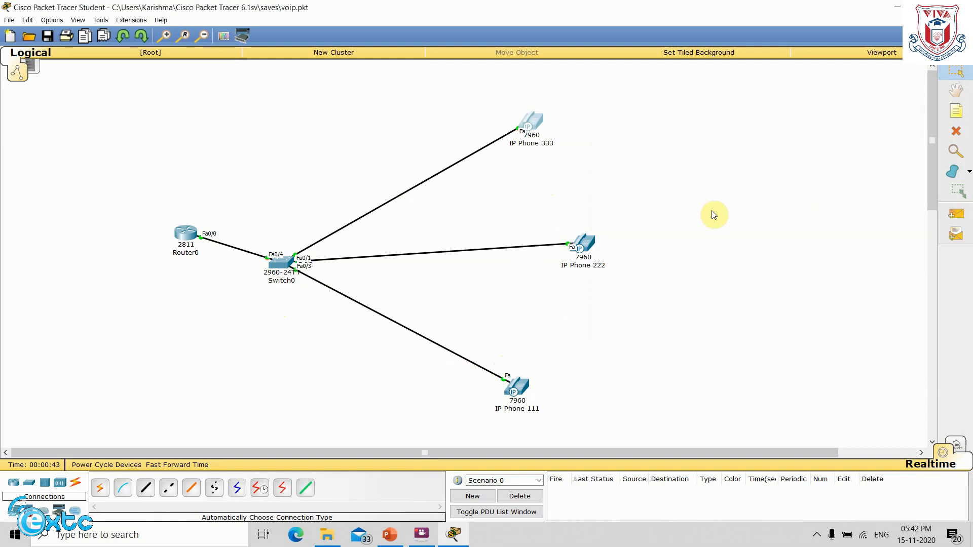
pyautogui.click(531, 125)
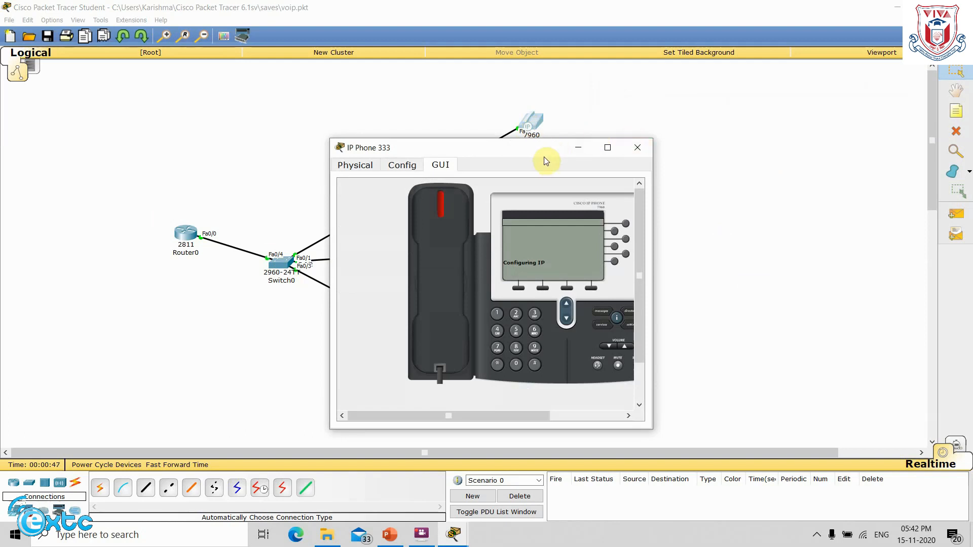
pyautogui.click(492, 148)
pyautogui.moveTo(491, 148); pyautogui.dragTo(769, 81)
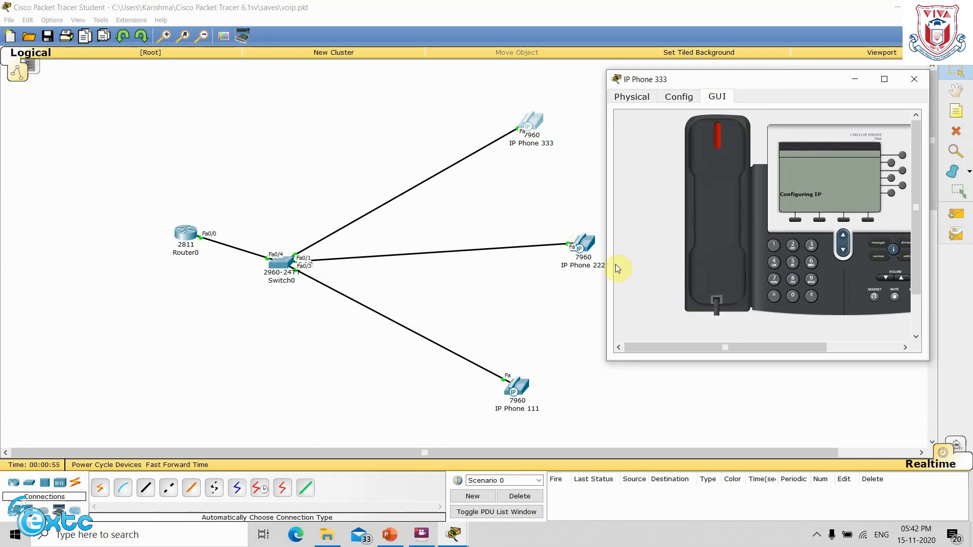
# Step: Show IP Phone 222 in its graphical phone view and move the window beside the topology
pyautogui.click(591, 246)
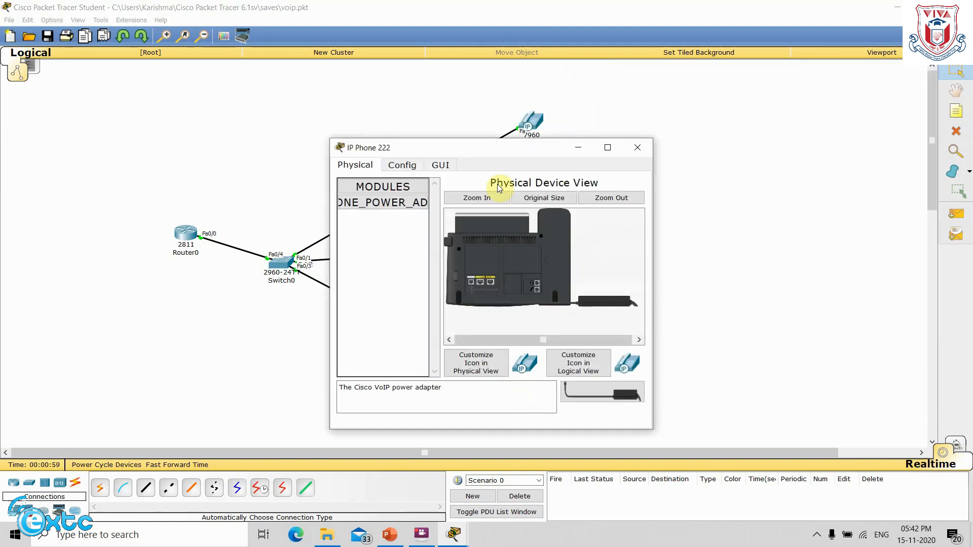
pyautogui.click(443, 165)
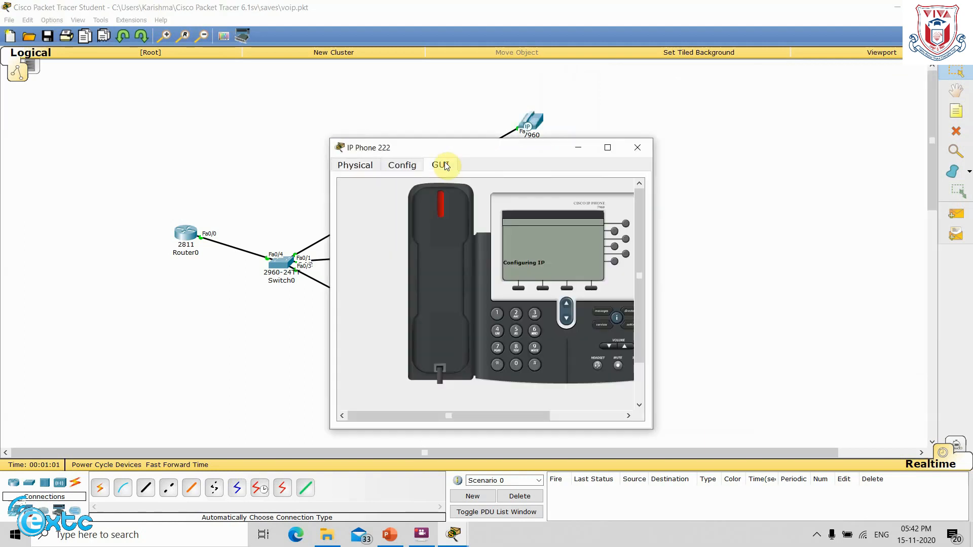
pyautogui.click(403, 165)
pyautogui.click(364, 170)
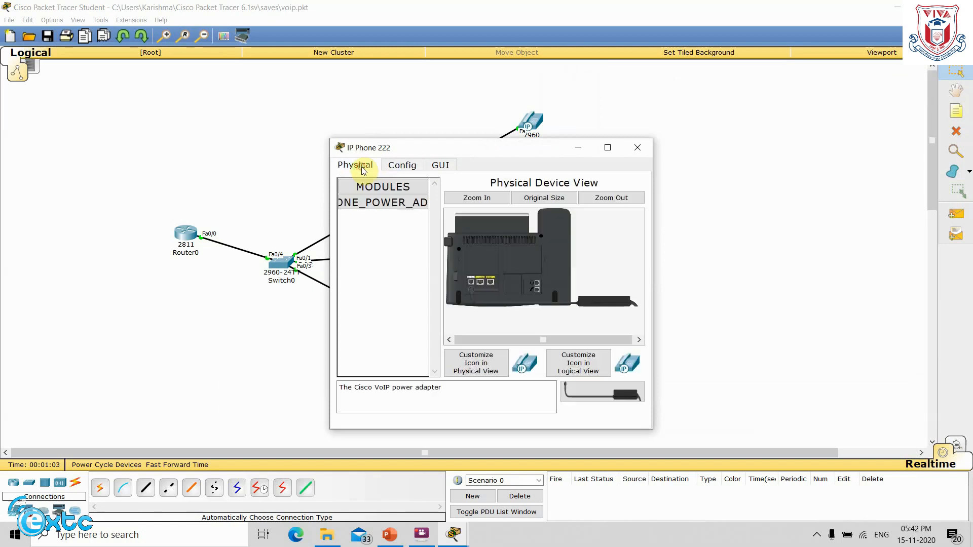
pyautogui.click(436, 171)
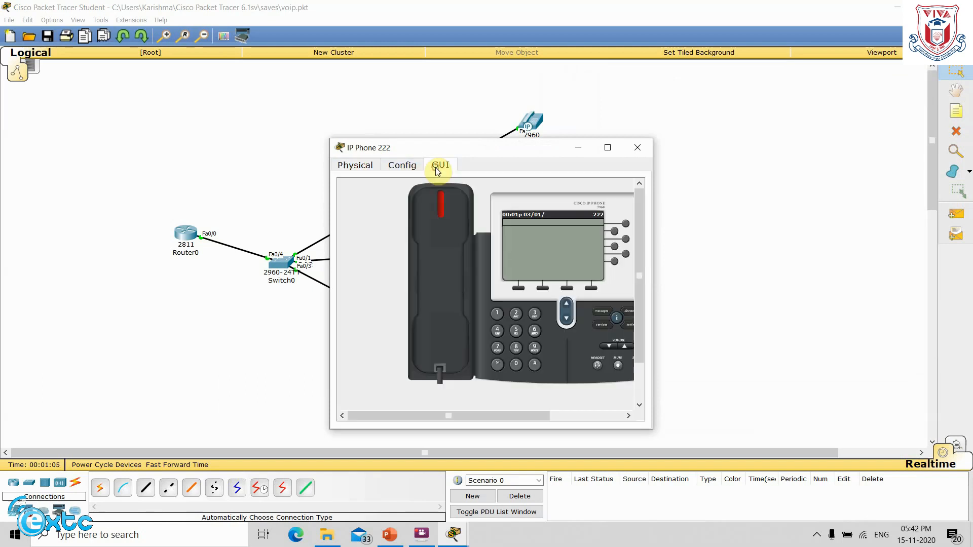
pyautogui.moveTo(521, 153); pyautogui.dragTo(810, 87)
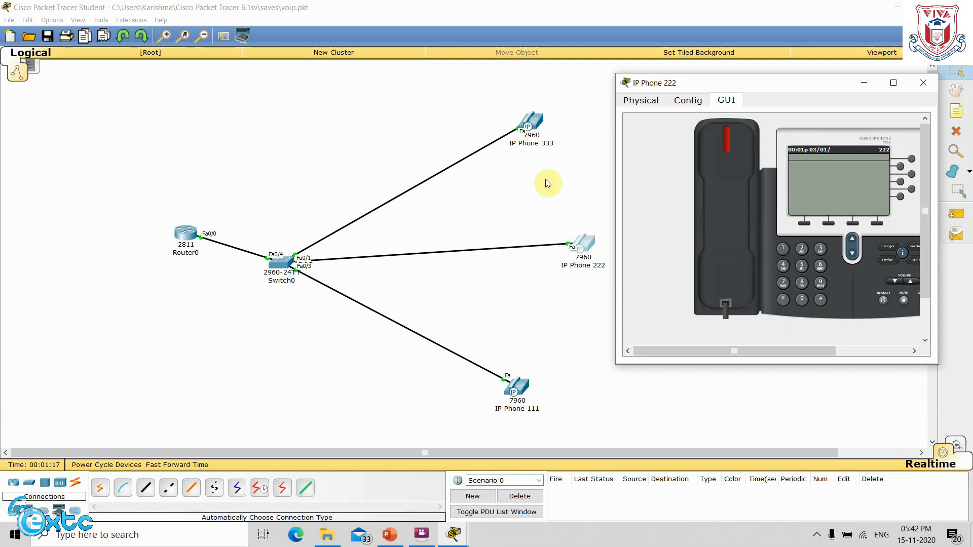
# Step: Arrange the IP Phone 333 and IP Phone 222 windows side by side with both displays in view
pyautogui.click(529, 123)
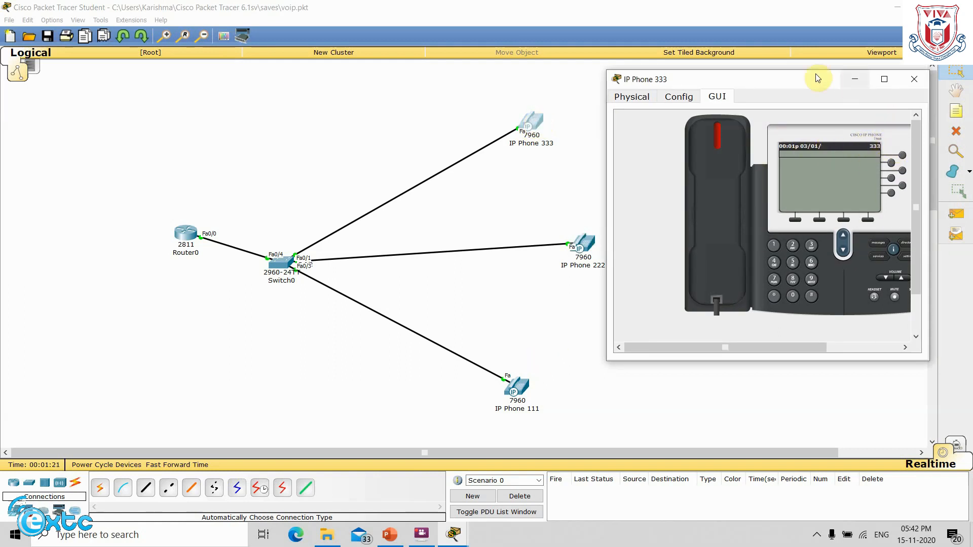
pyautogui.moveTo(762, 81); pyautogui.dragTo(254, 111)
pyautogui.click(454, 534)
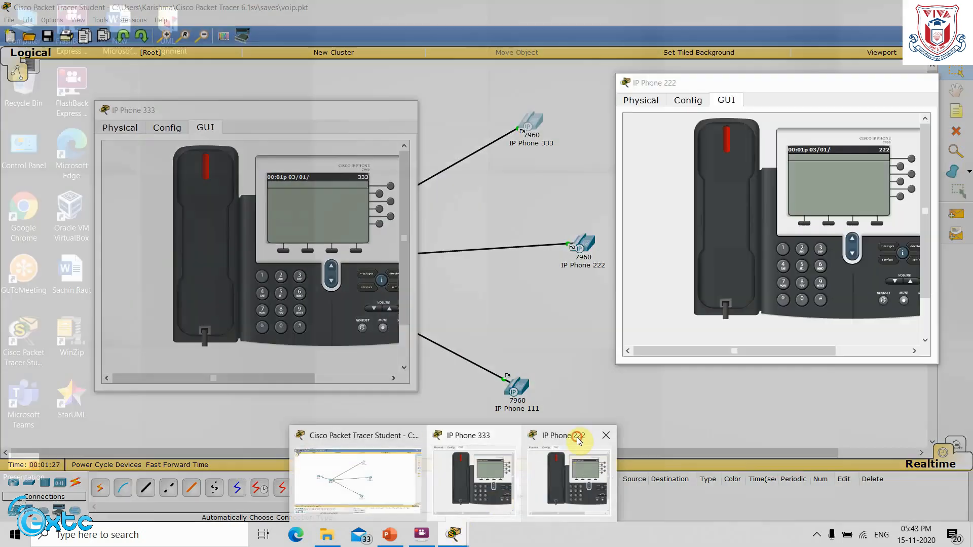
pyautogui.click(578, 450)
pyautogui.moveTo(781, 86); pyautogui.dragTo(706, 121)
pyautogui.moveTo(289, 117); pyautogui.dragTo(279, 136)
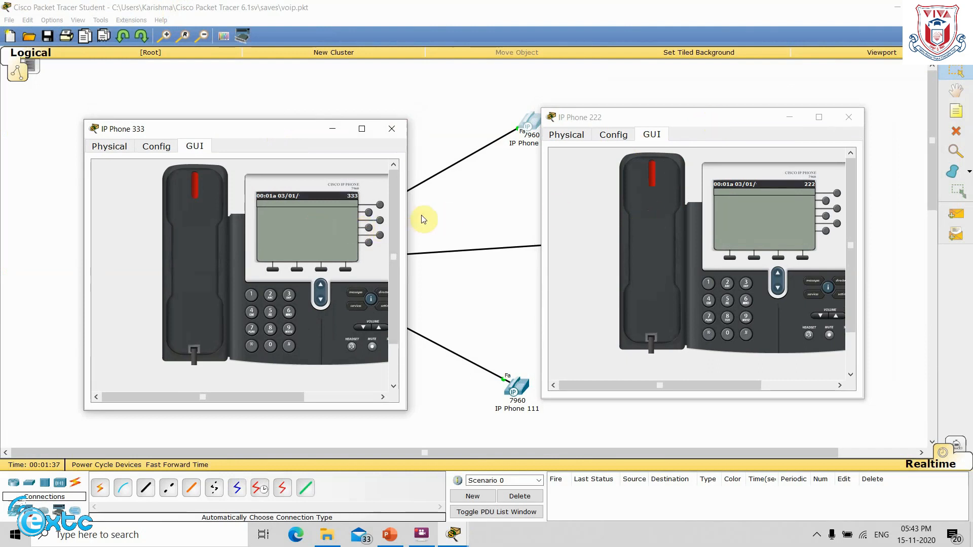
# Step: Call 333 from IP Phone 222 and answer on IP Phone 333, then close both phone windows
pyautogui.click(646, 244)
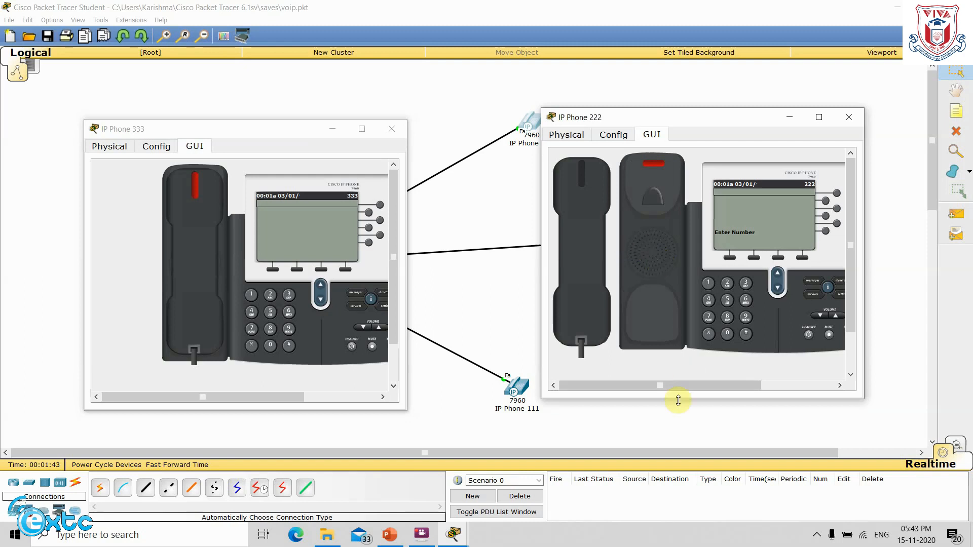
pyautogui.click(743, 283)
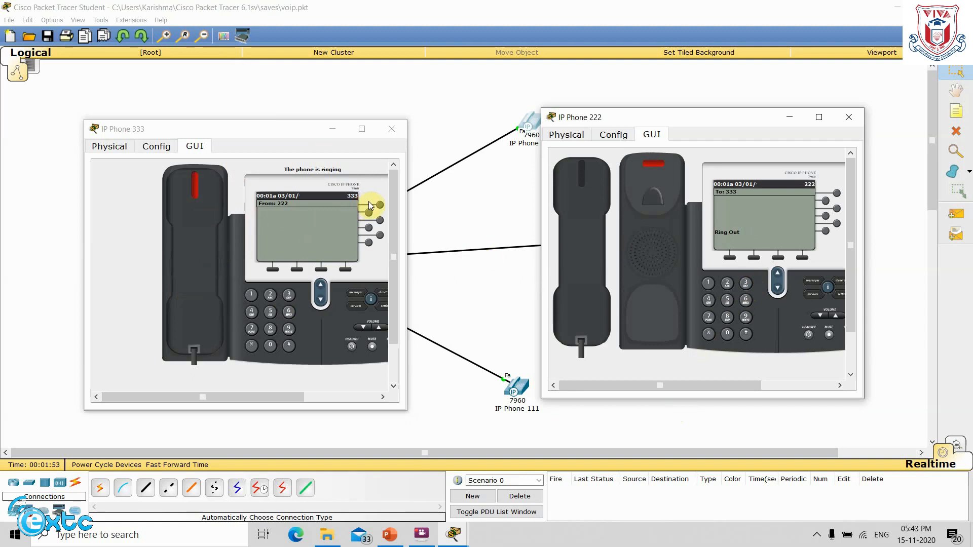
pyautogui.click(195, 252)
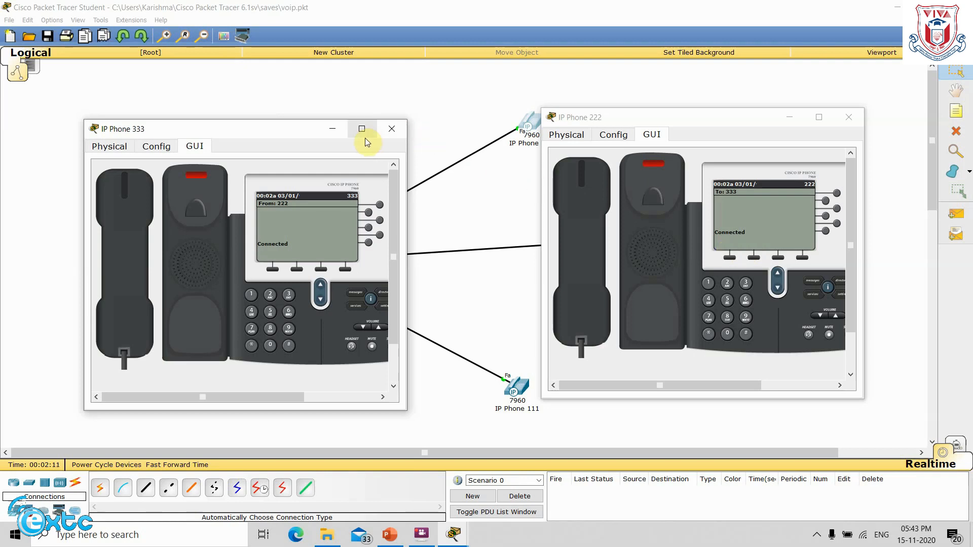
pyautogui.click(396, 129)
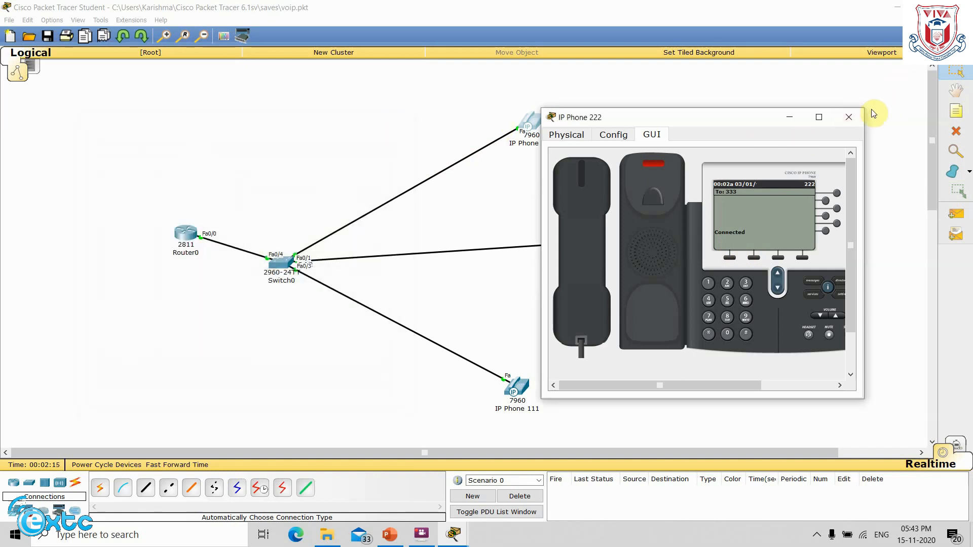
pyautogui.click(853, 117)
# Step: Show the graphical phone views of IP Phone 111 and IP Phone 222 in separate windows side by side
pyautogui.click(517, 388)
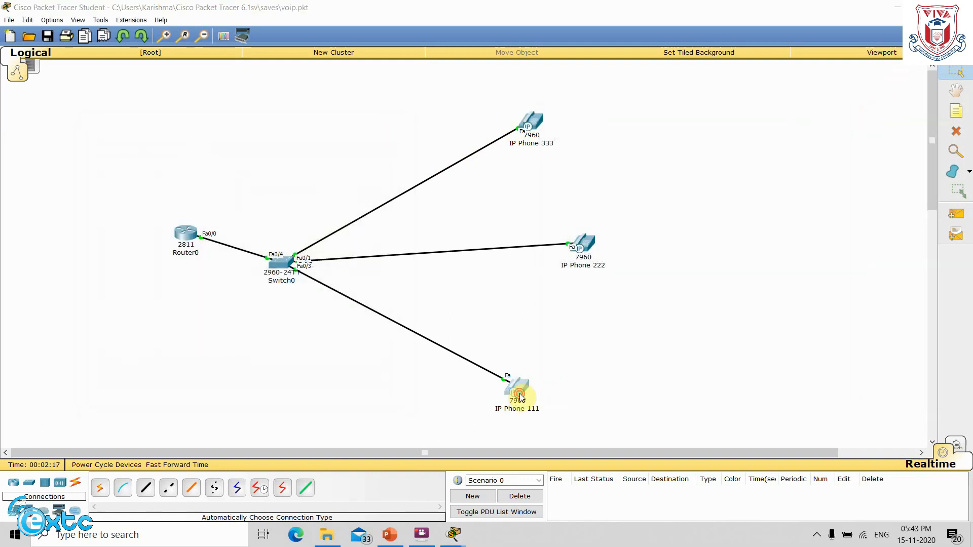
pyautogui.click(442, 166)
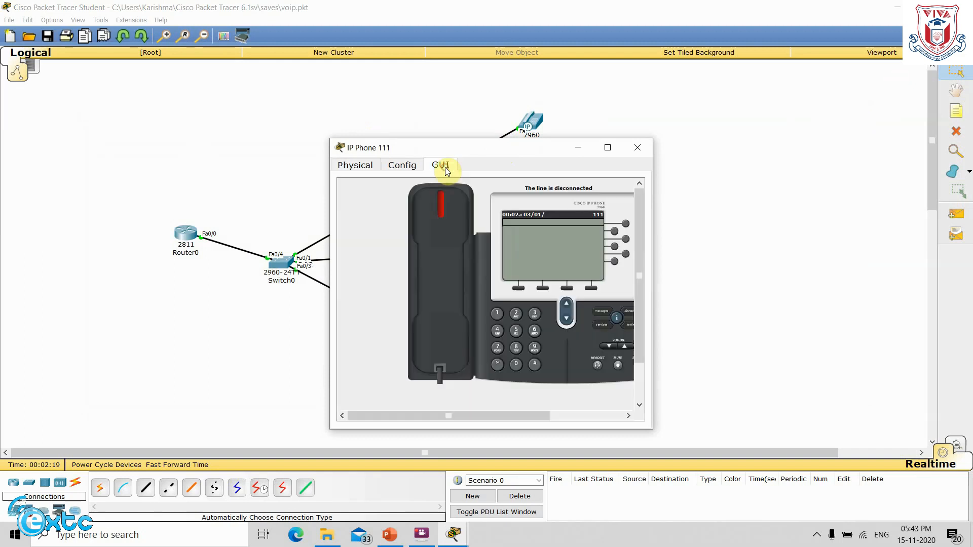
pyautogui.moveTo(501, 151); pyautogui.dragTo(232, 120)
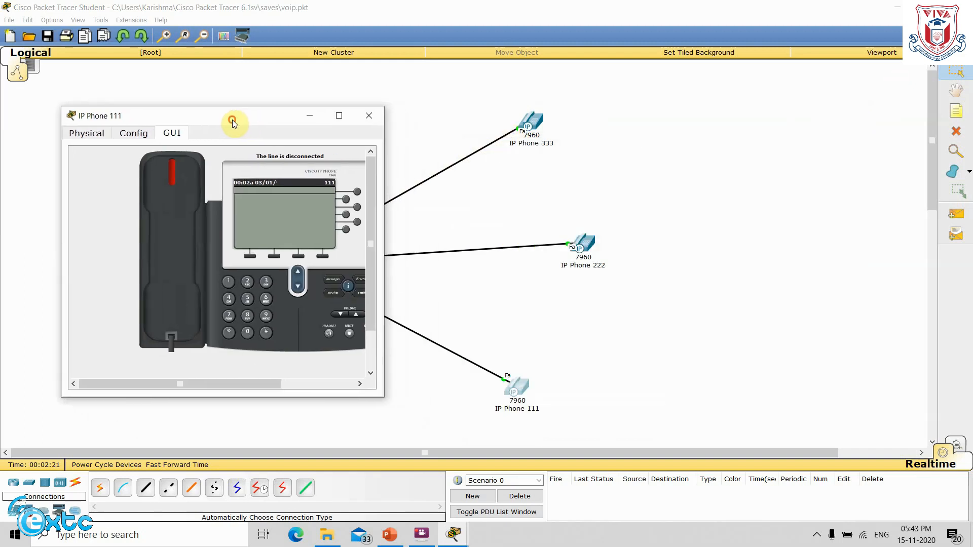
pyautogui.click(586, 244)
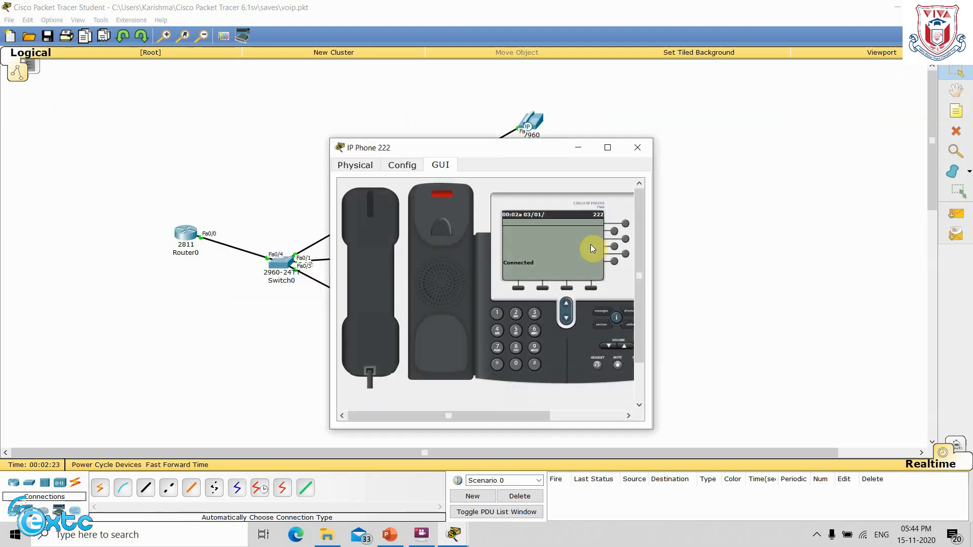
pyautogui.moveTo(552, 156); pyautogui.dragTo(803, 117)
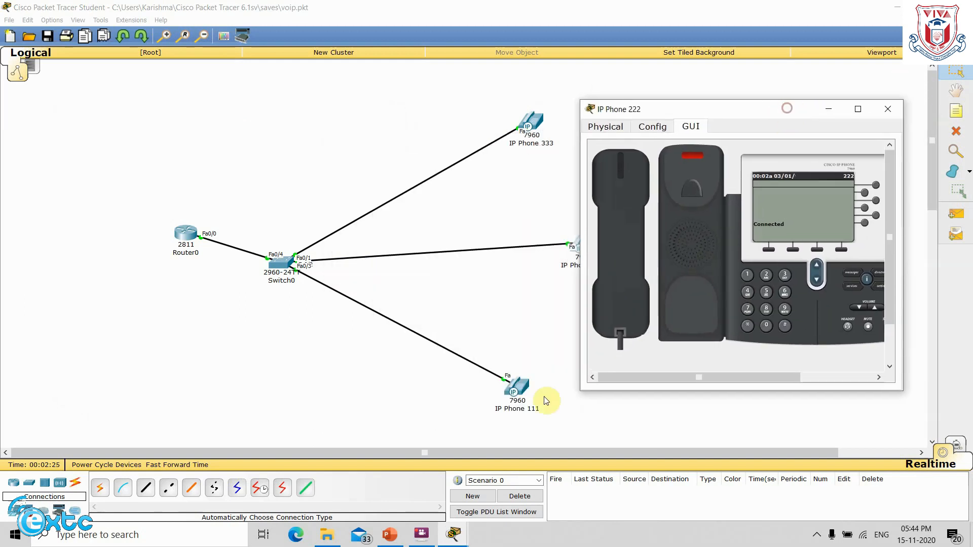
pyautogui.moveTo(453, 530)
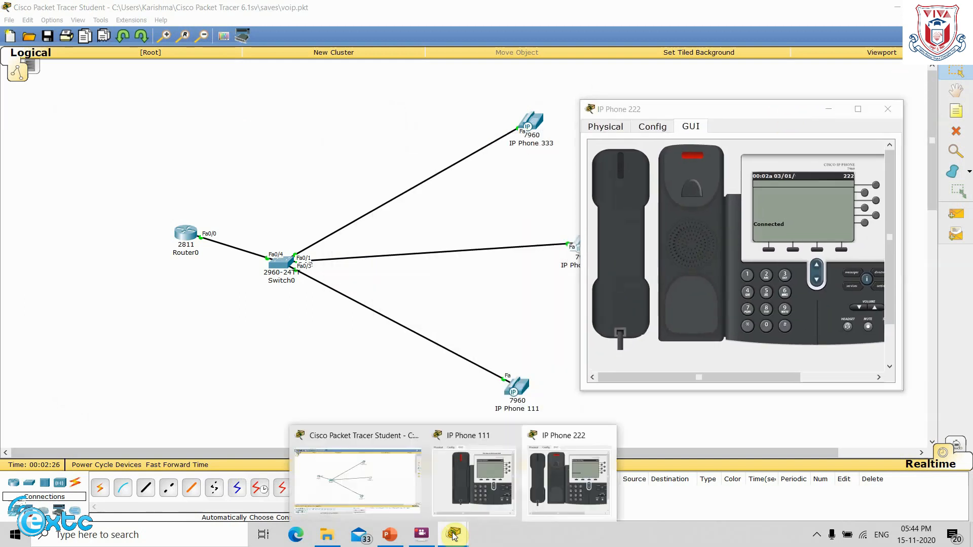
pyautogui.click(470, 436)
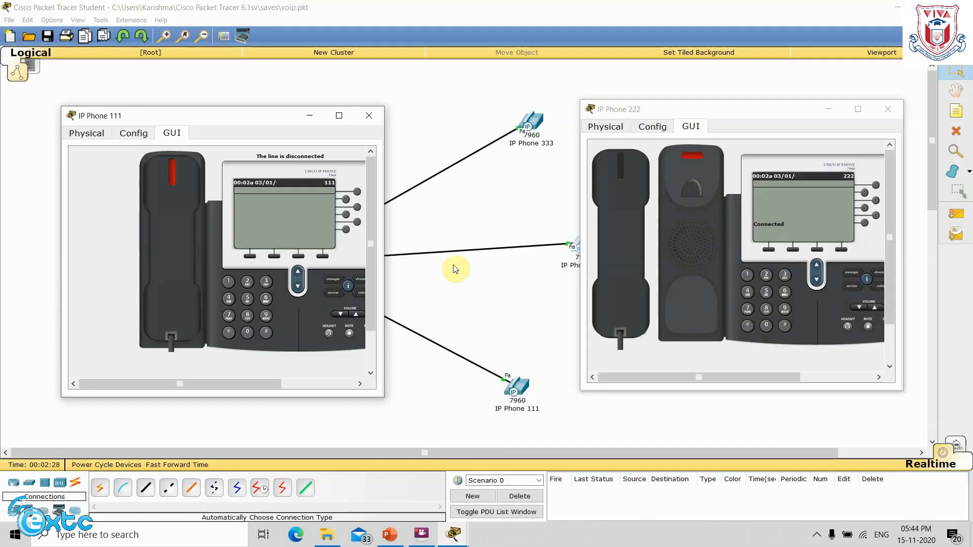
# Step: Try to call 222 from IP Phone 111, then hang up the handsets of IP Phone 222 and IP Phone 111
pyautogui.click(173, 244)
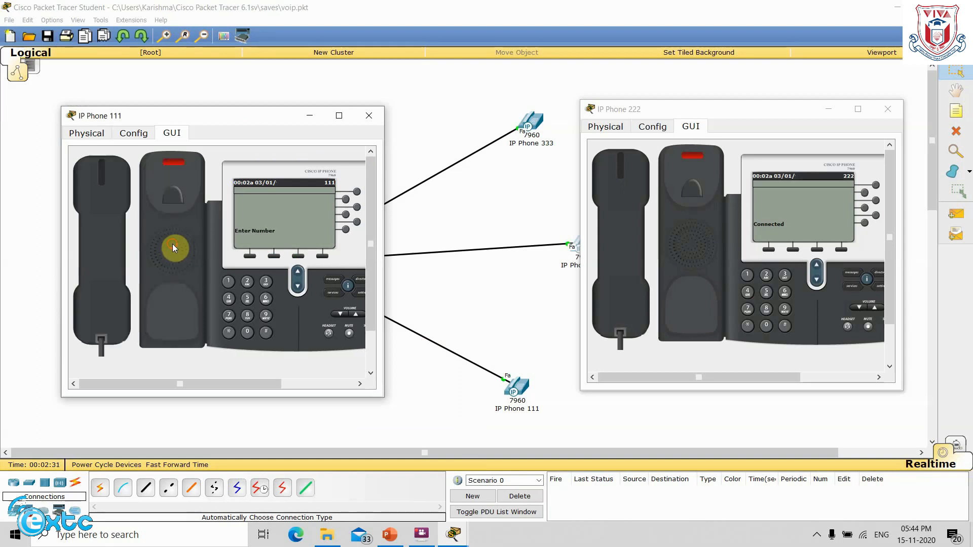
pyautogui.click(247, 281)
pyautogui.click(247, 282)
pyautogui.click(624, 225)
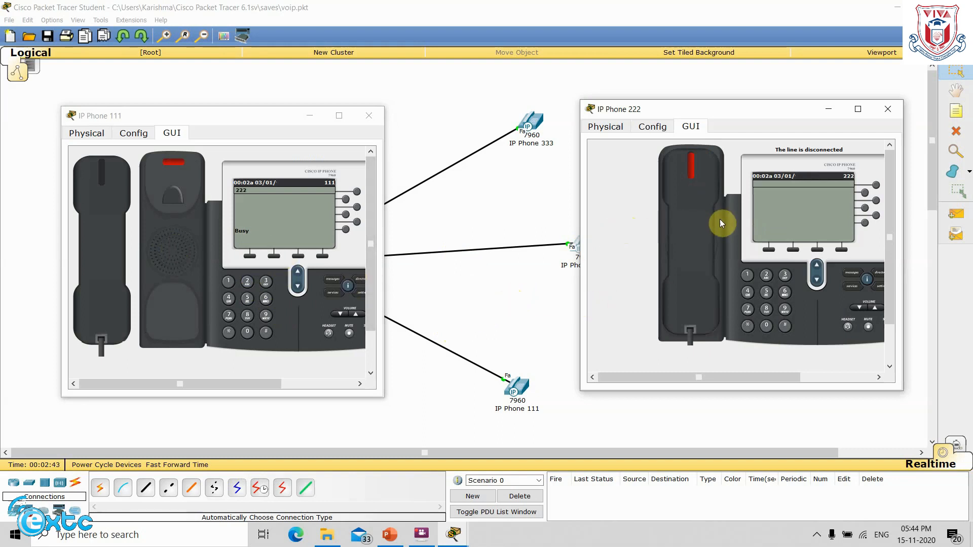
pyautogui.click(92, 234)
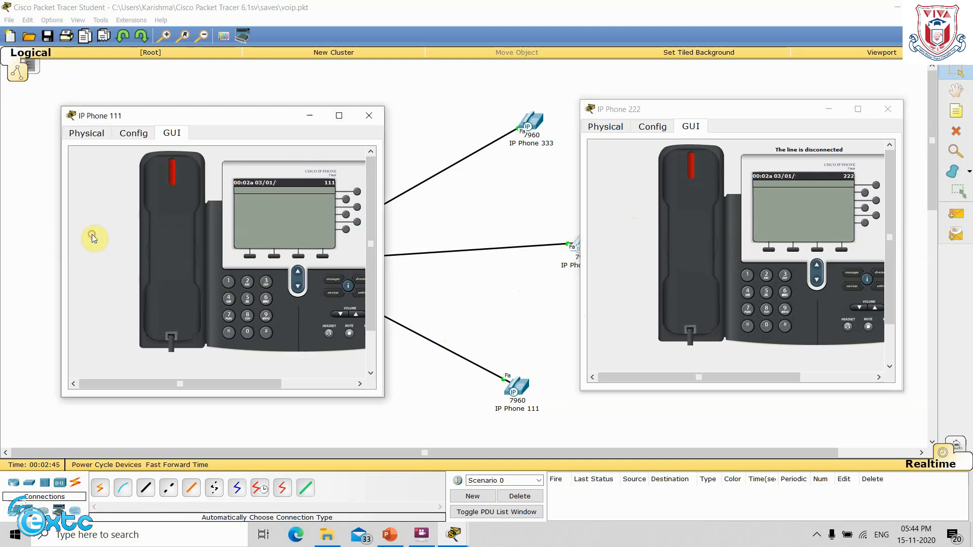
# Step: Call 222 from IP Phone 111 and pick up the handset of IP Phone 222 to answer
pyautogui.click(180, 260)
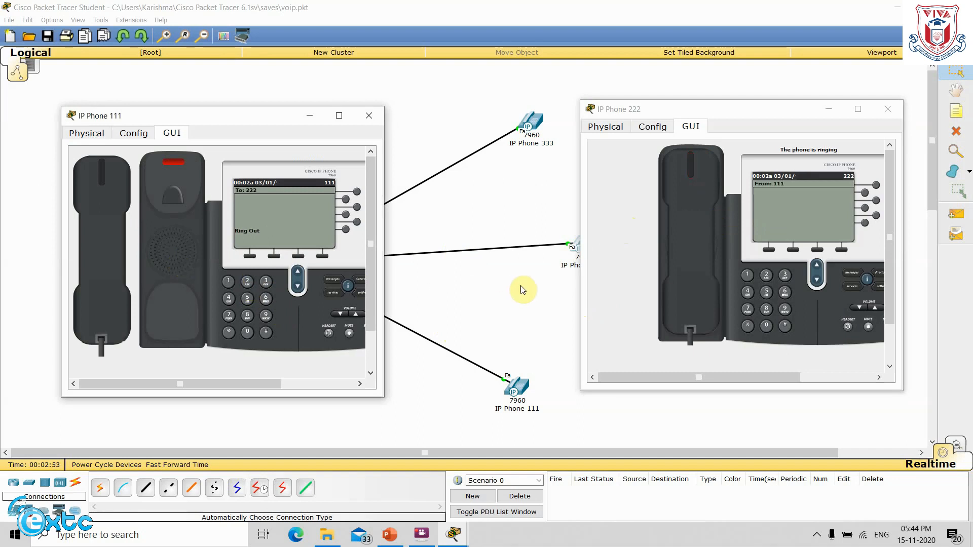
pyautogui.click(696, 254)
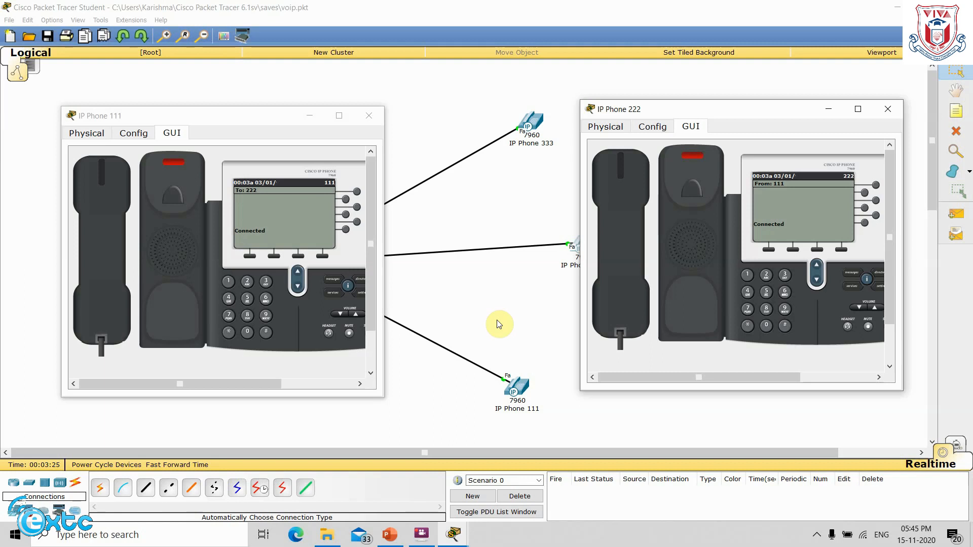
pyautogui.click(423, 537)
pyautogui.click(410, 136)
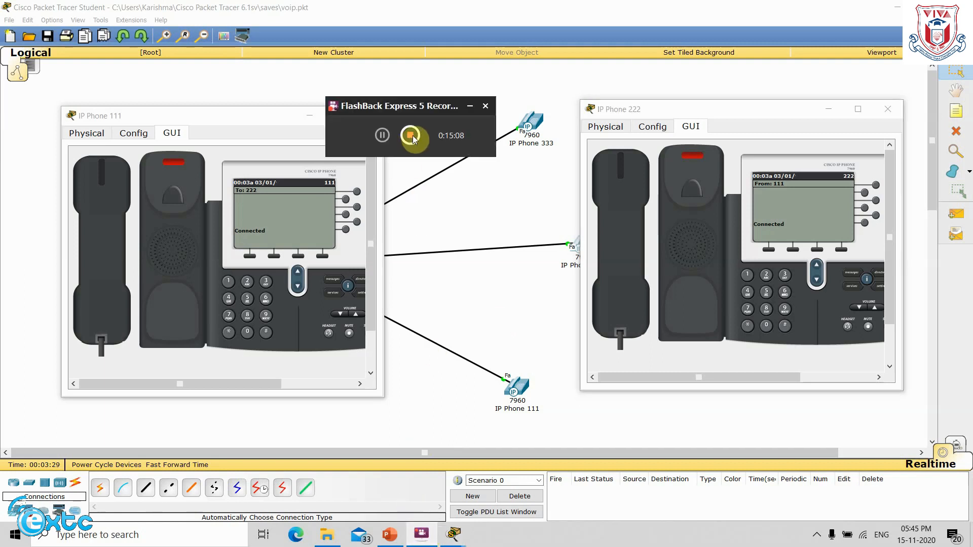